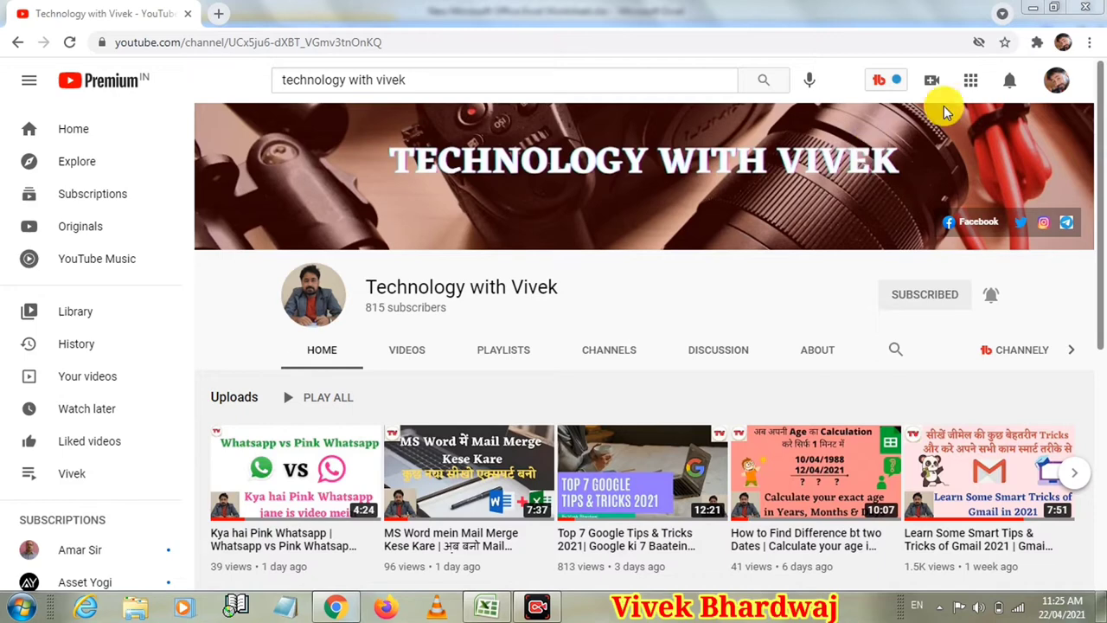
Minimize Chrome to reveal the Excel worksheet with the Name/Jan/Feb/Mar sales table.
left_click(1032, 16)
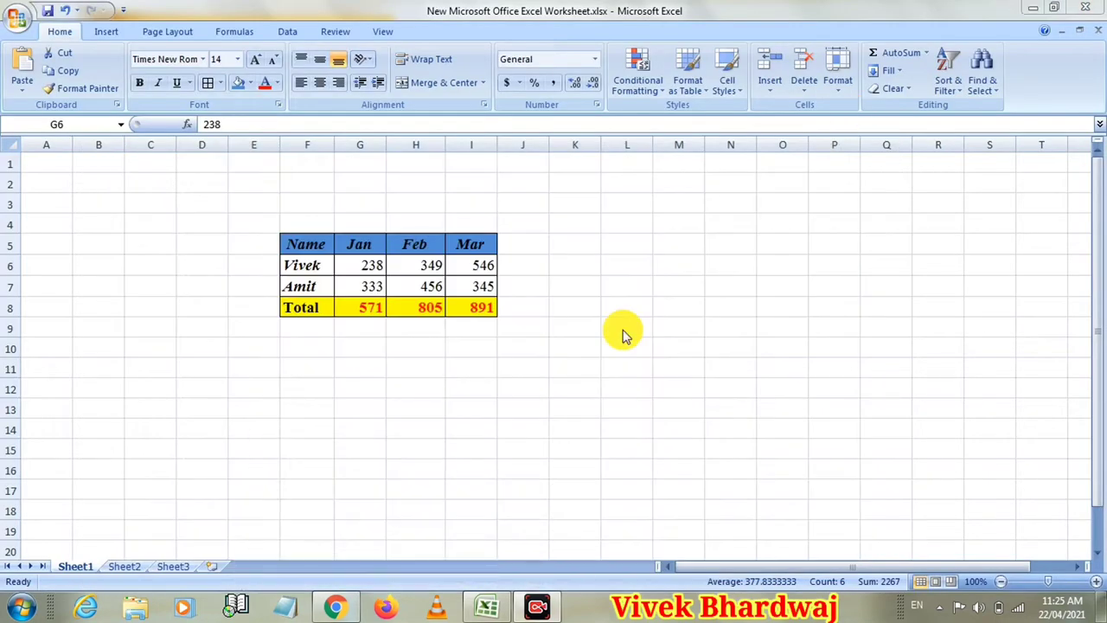
Change Amit's March value in cell I7 to 234.
left_click(489, 596)
left_click(490, 608)
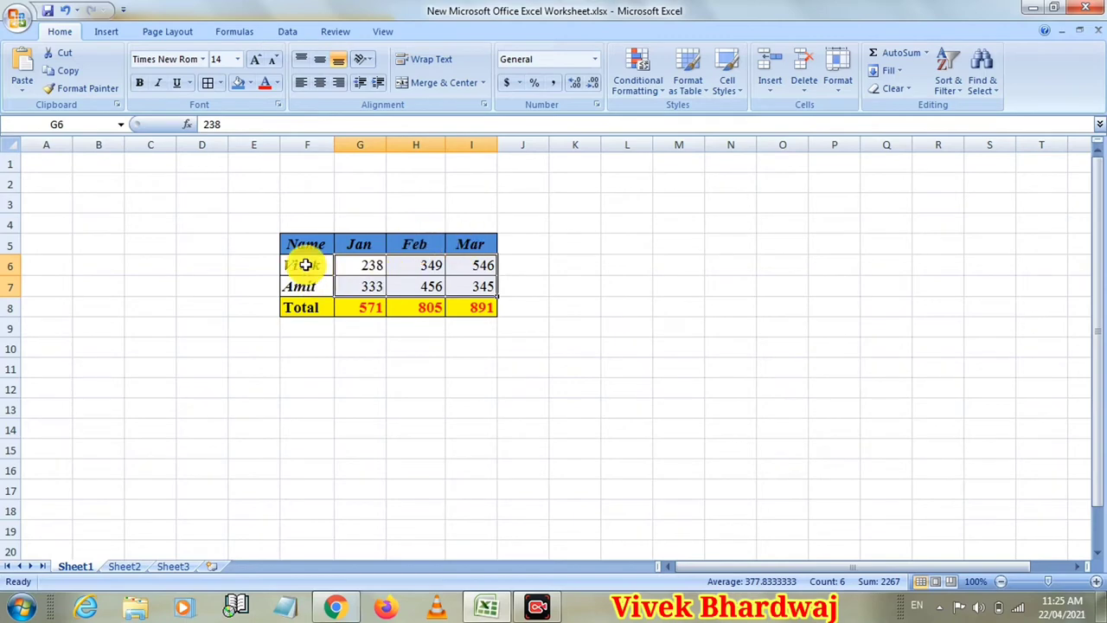
left_click(370, 270)
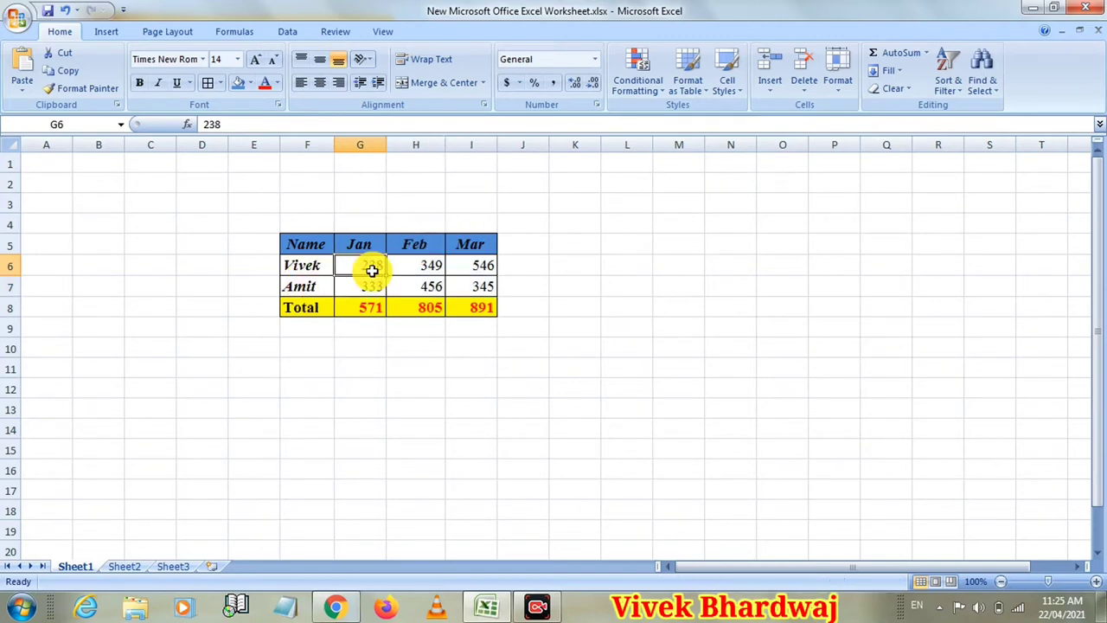
left_click(419, 266)
left_click(466, 266)
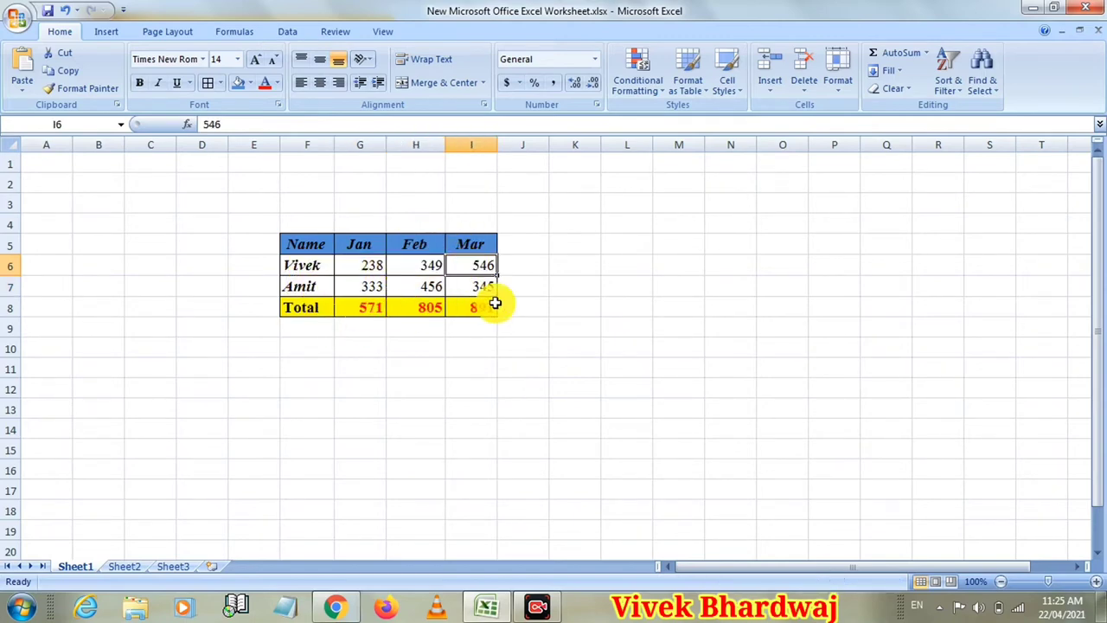
left_click(392, 334)
left_click(369, 349)
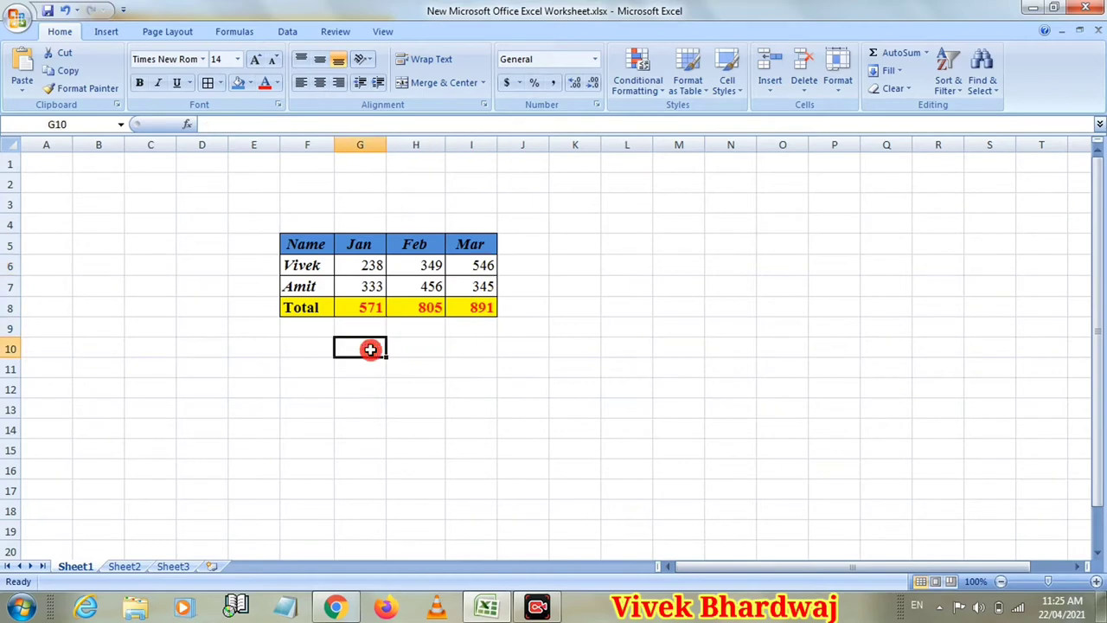
left_click(408, 388)
left_click(415, 425)
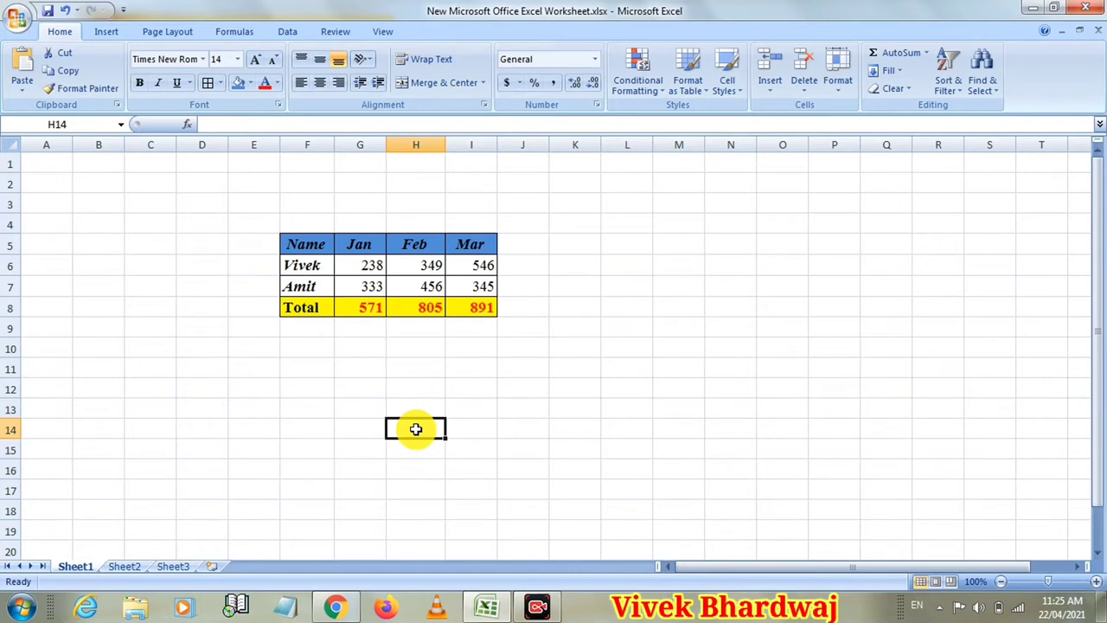
left_click(463, 286)
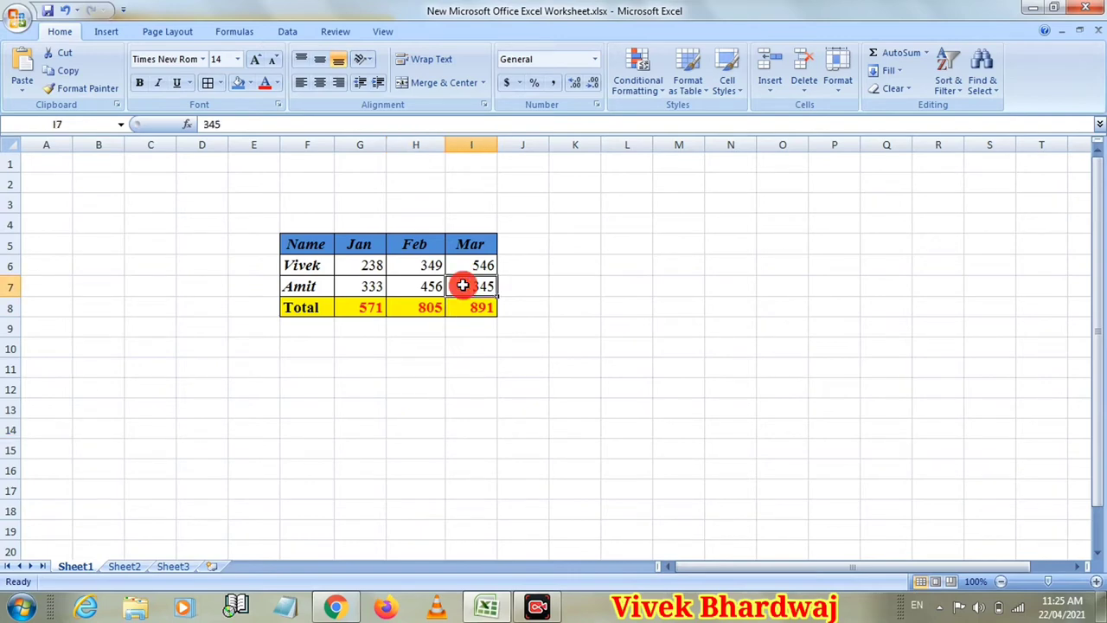
type("g")
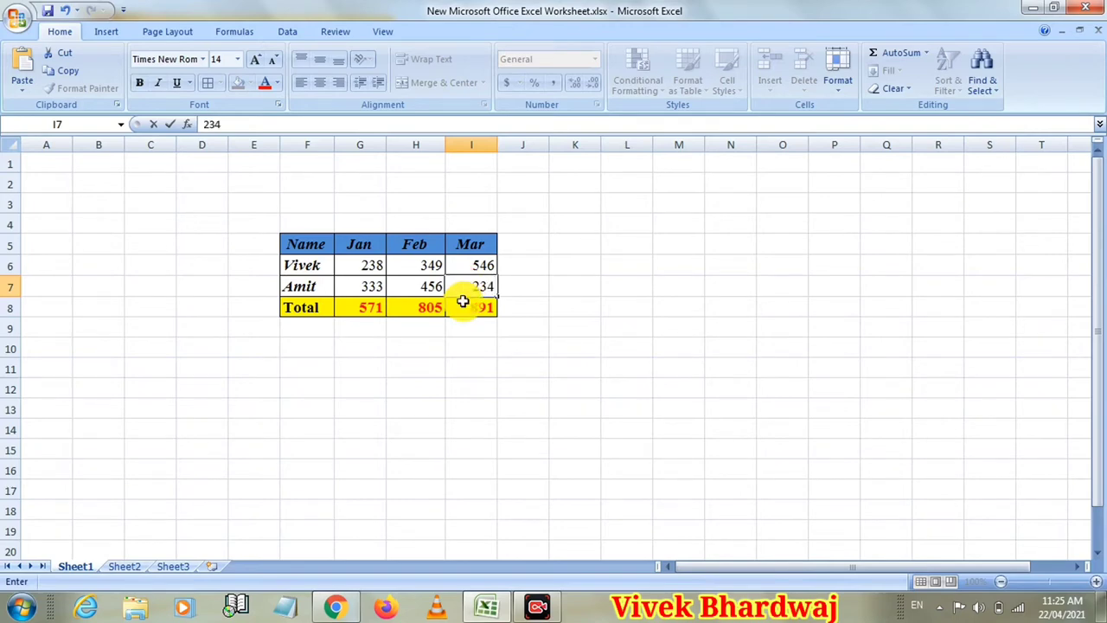
left_click(463, 327)
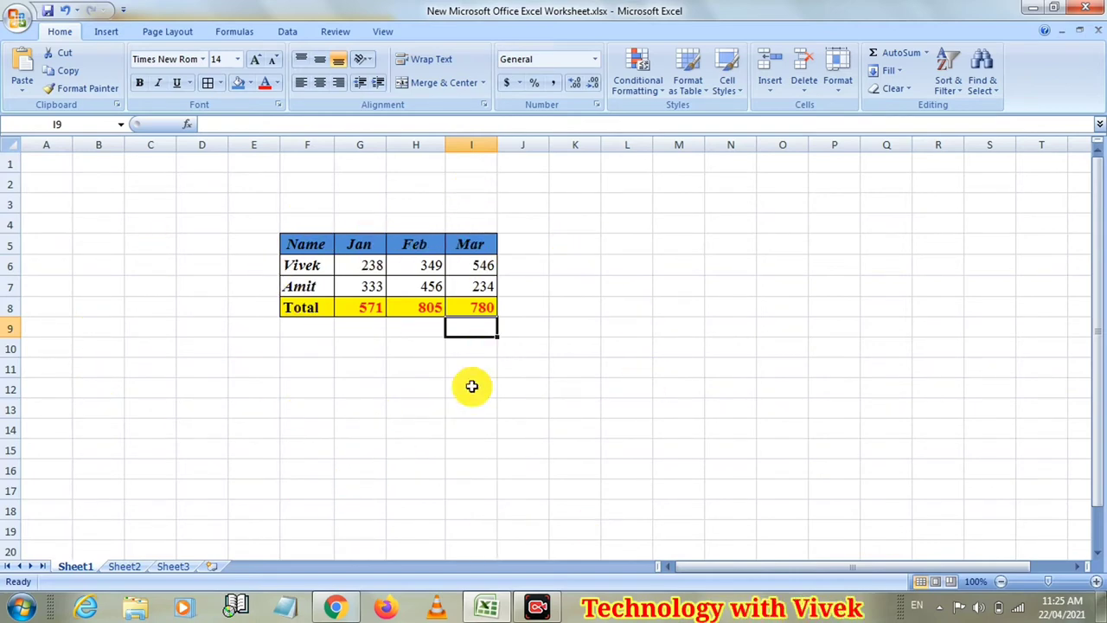
Change Amit's February value in cell H7 to 450, making the Feb total 799.
left_click(403, 353)
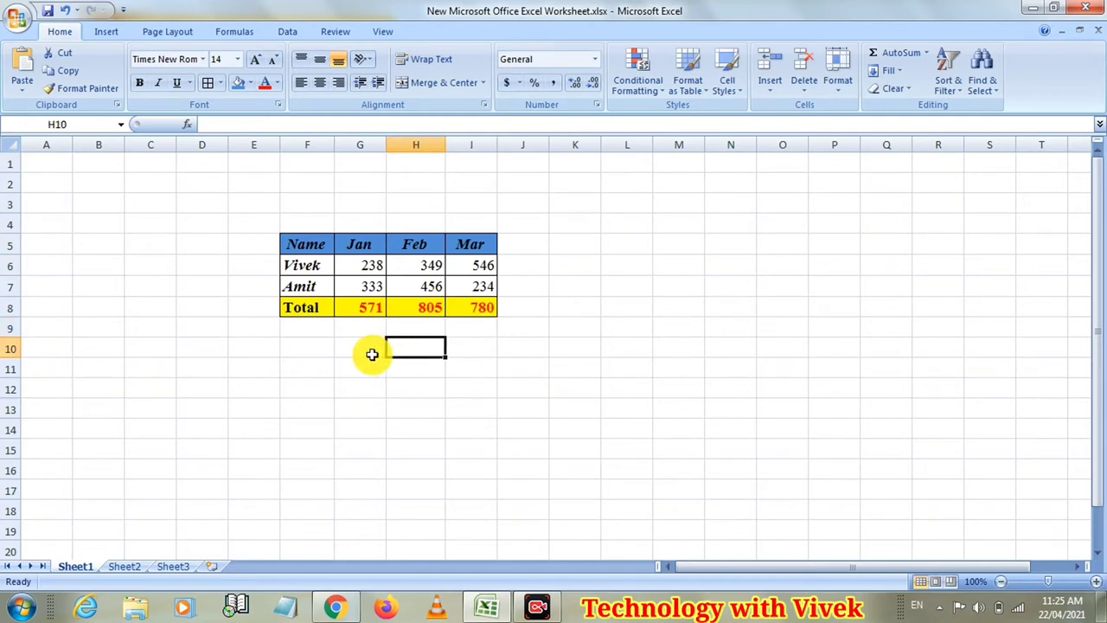
left_click(368, 351)
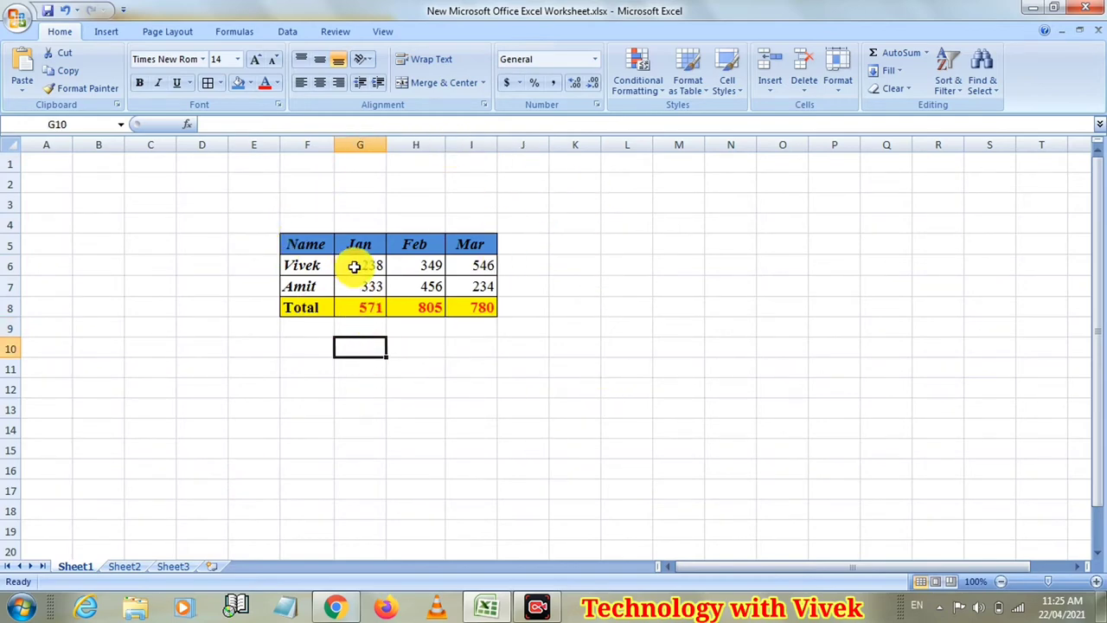
left_click_drag(361, 264, 458, 279)
left_click(426, 289)
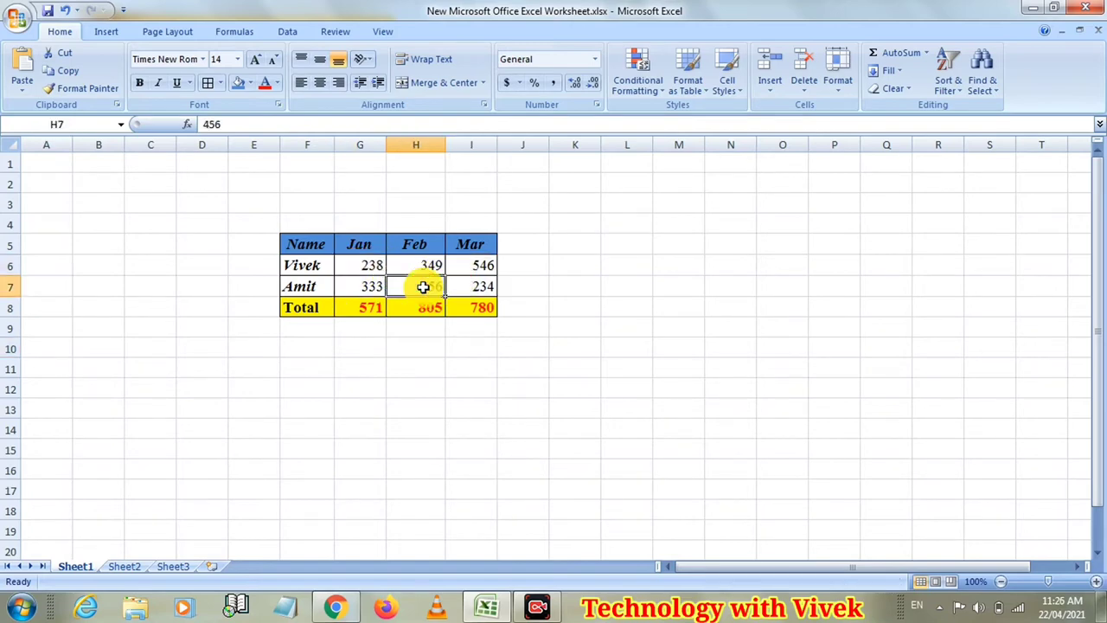
type("45")
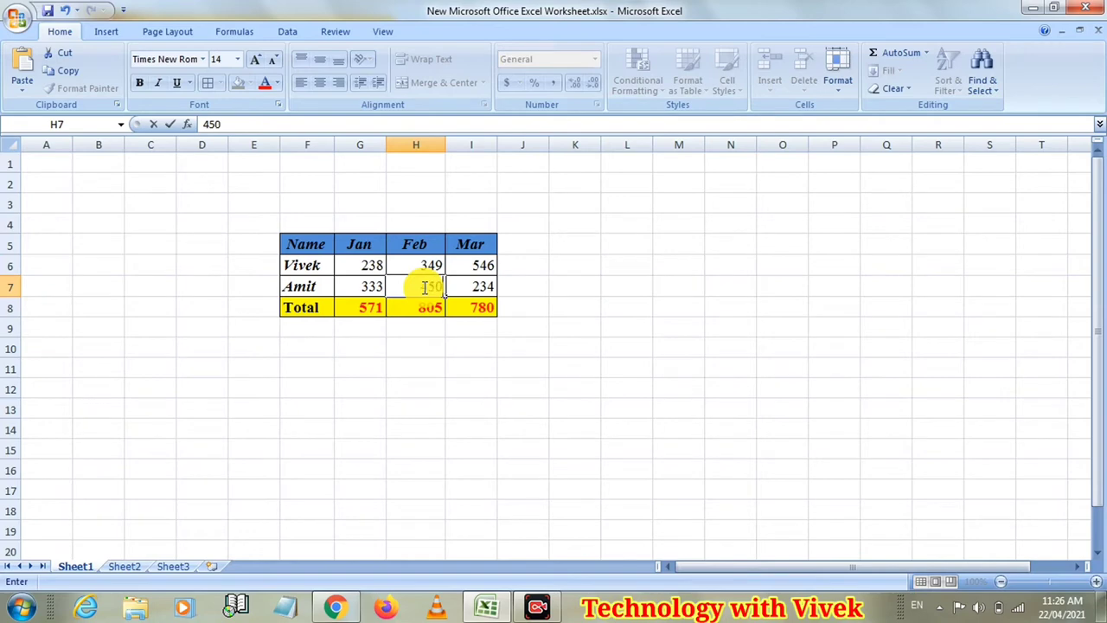
left_click(423, 325)
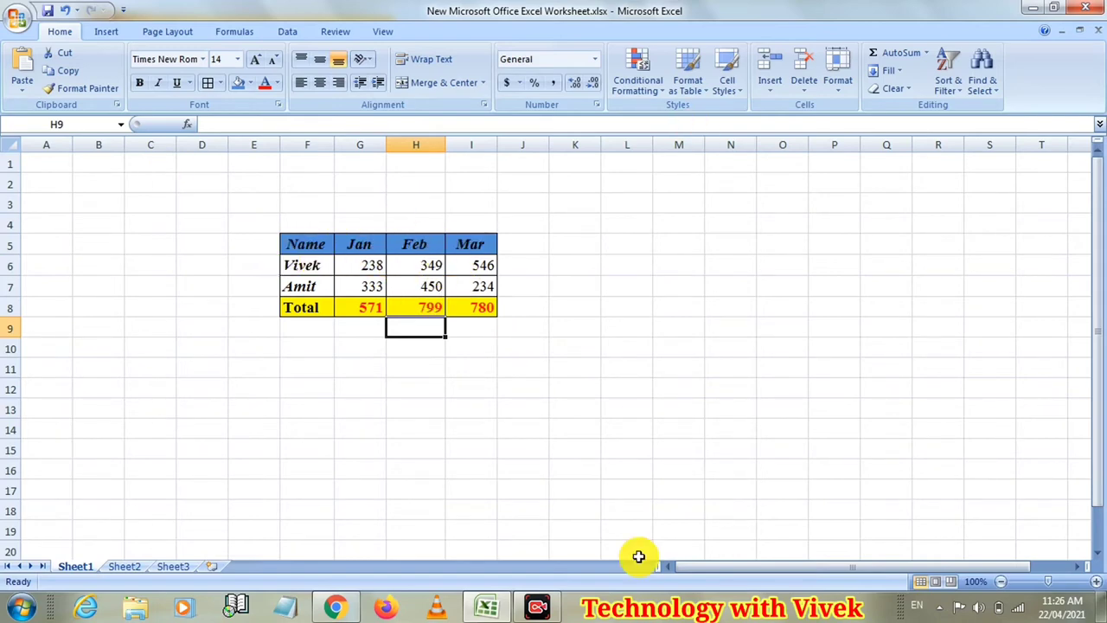
Select the whole sheet and confirm Locked on the Format Cells Protection tab.
left_click(12, 148)
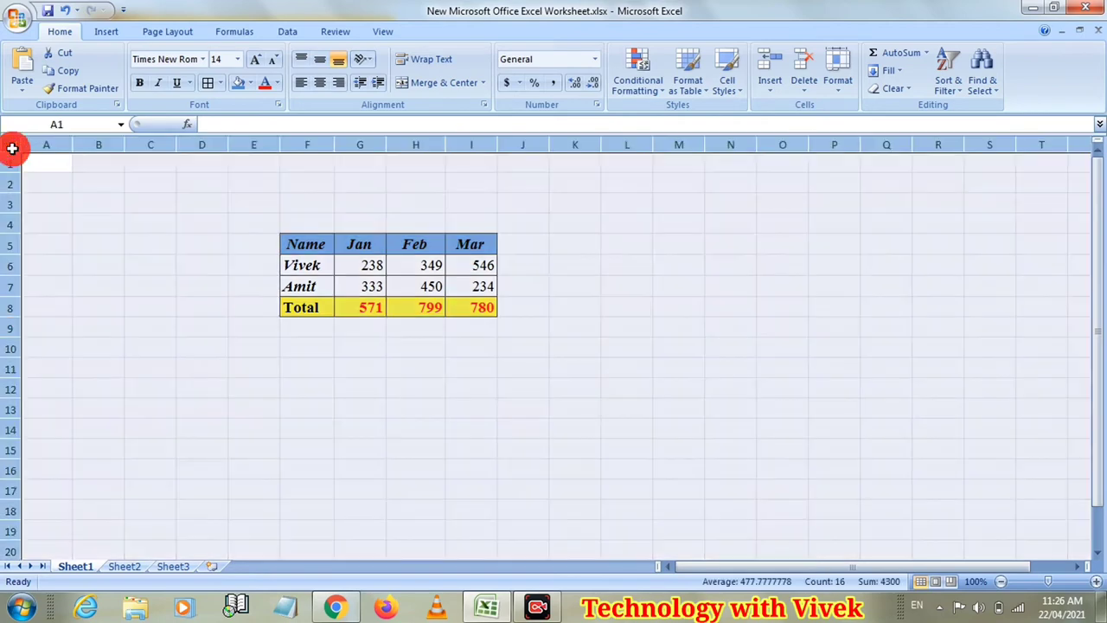
right_click(198, 242)
left_click(213, 377)
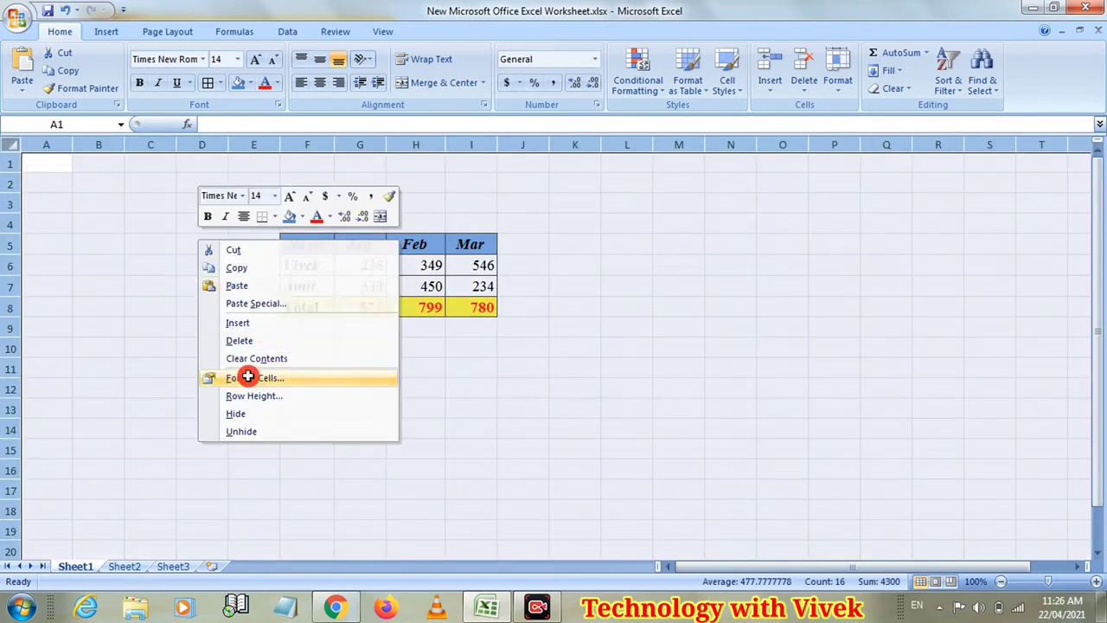
left_click(61, 216)
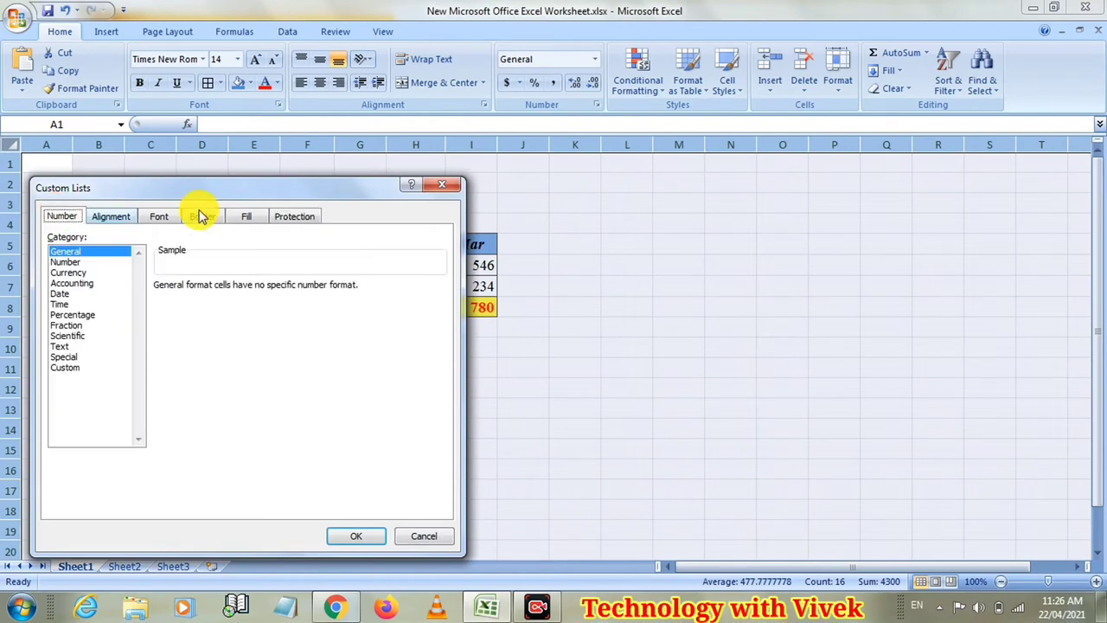
left_click_drag(255, 186, 600, 69)
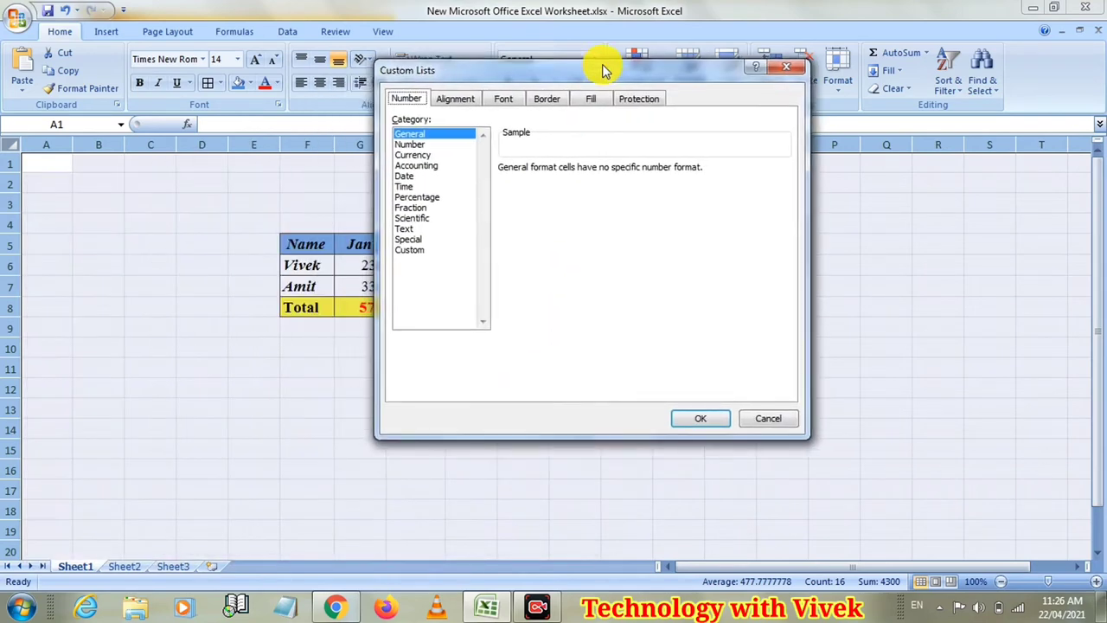
left_click(636, 101)
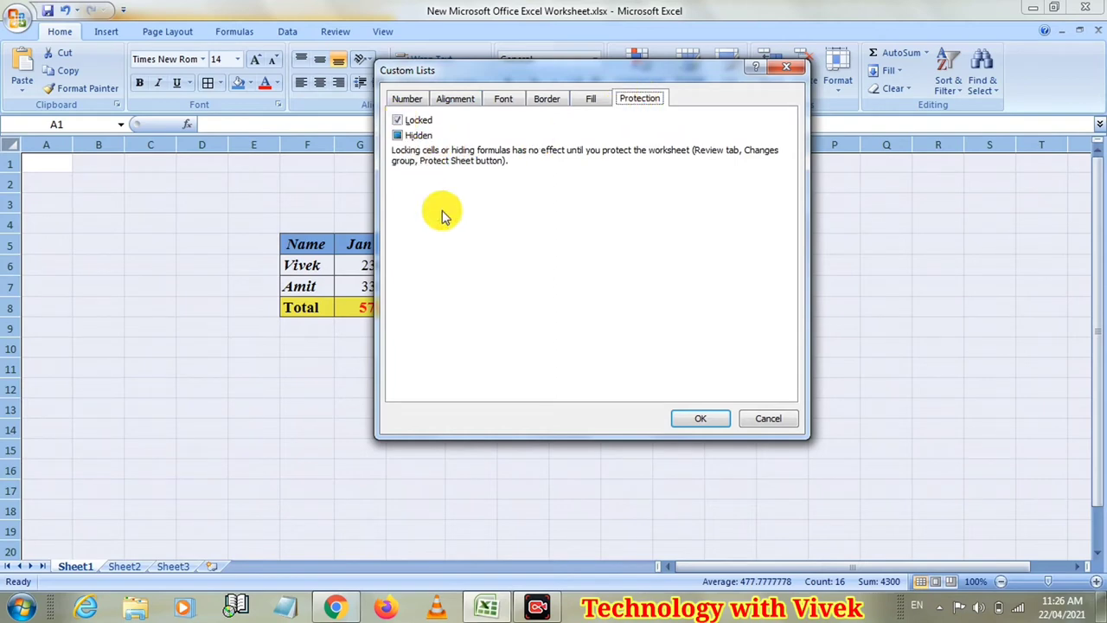
left_click(702, 421)
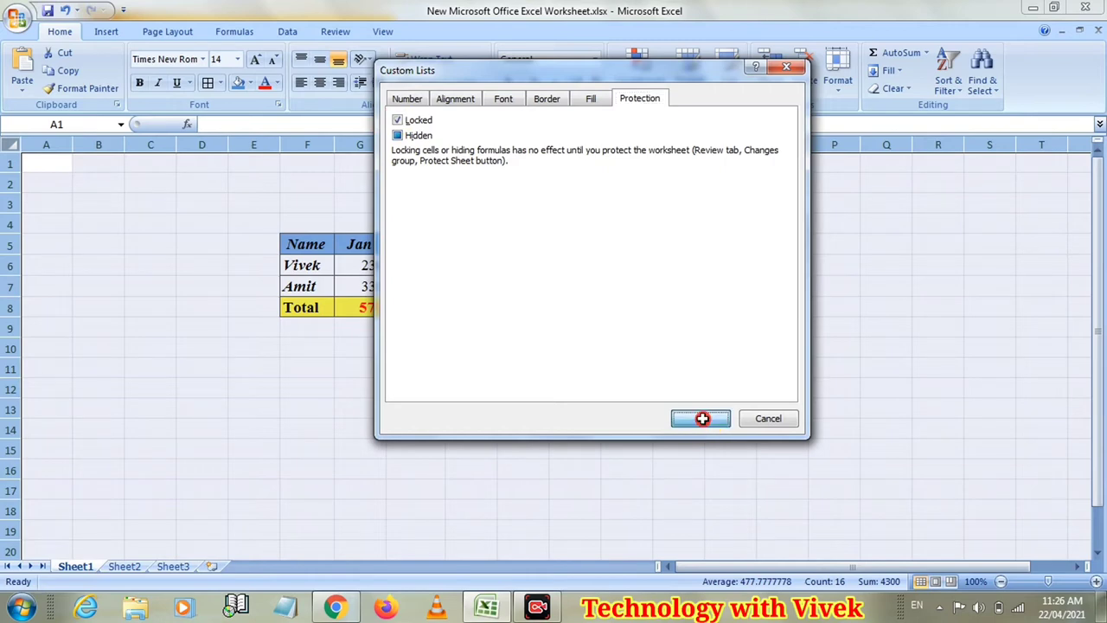
left_click(480, 375)
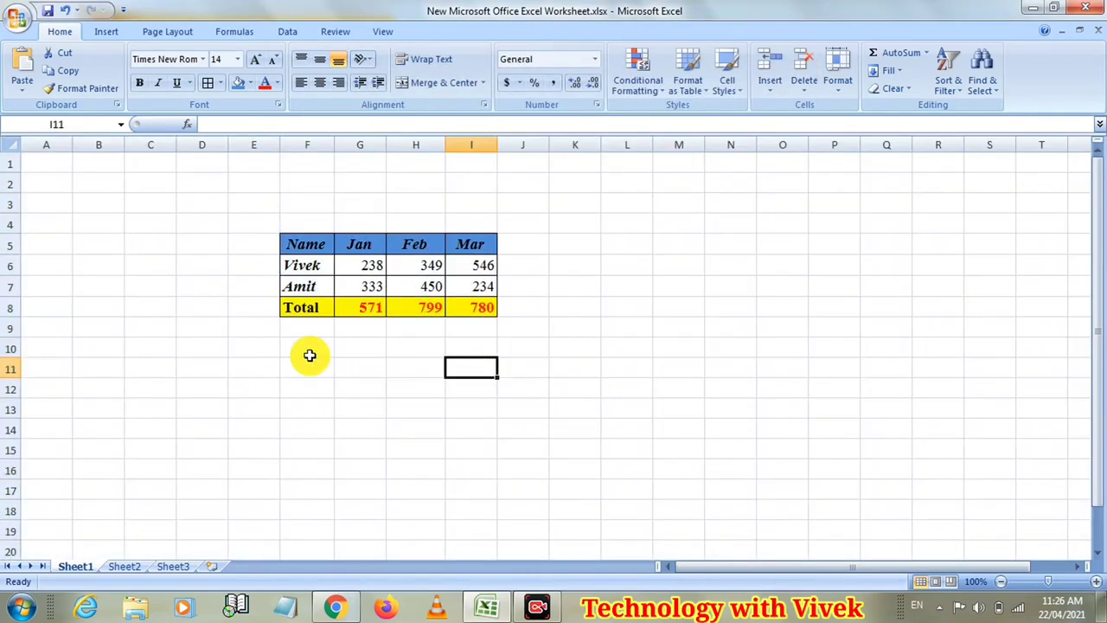
left_click_drag(357, 268, 450, 282)
left_click(422, 286)
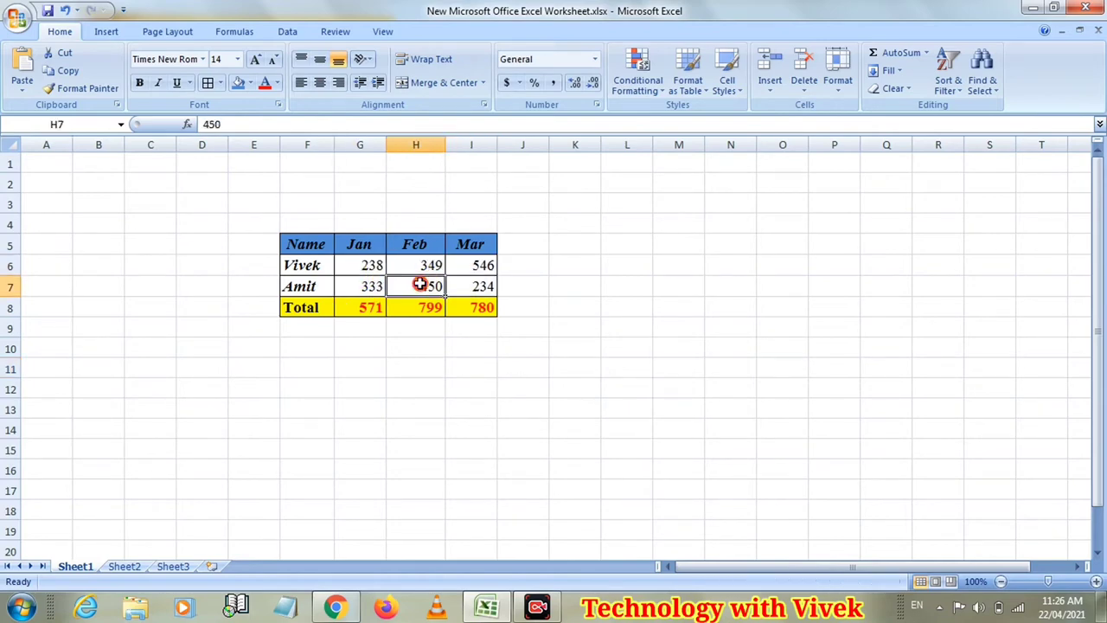
left_click_drag(368, 267, 456, 284)
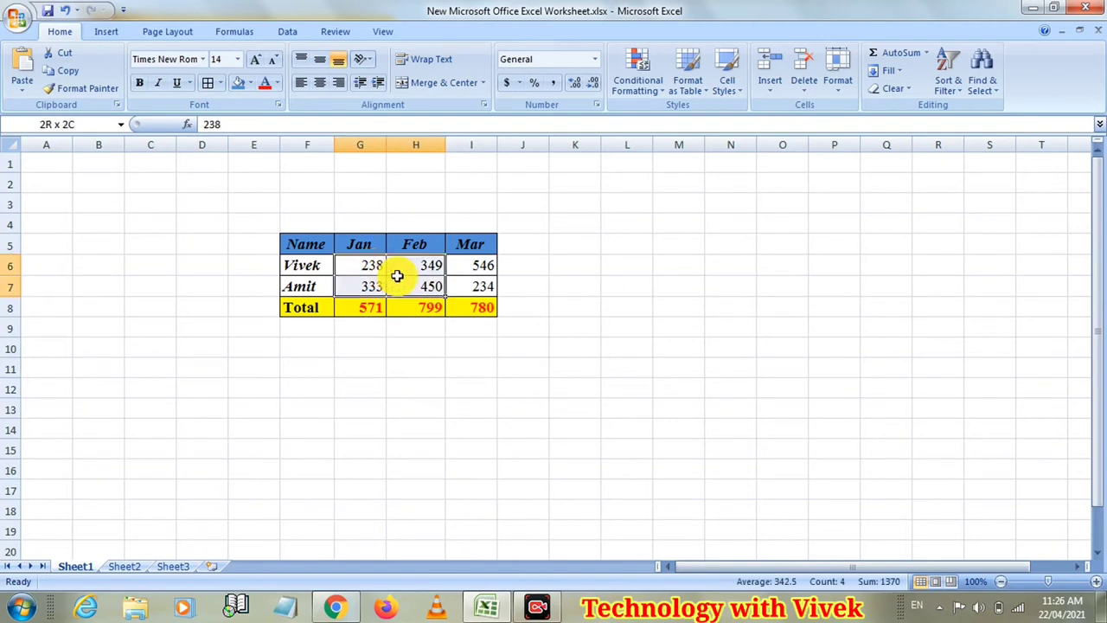
right_click(454, 287)
left_click(501, 474)
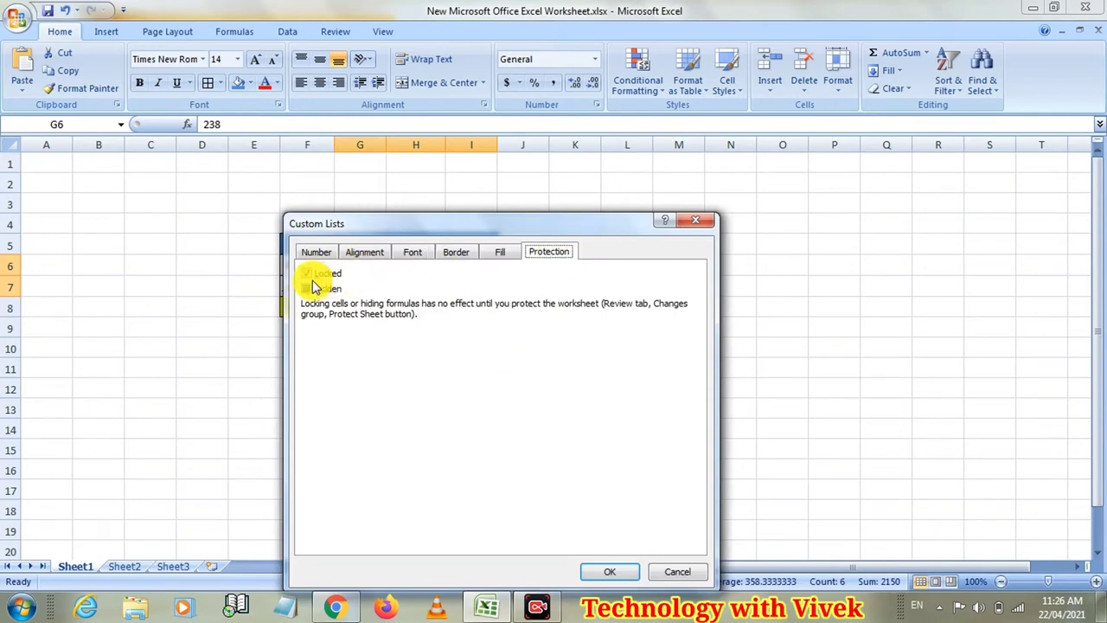
left_click(307, 273)
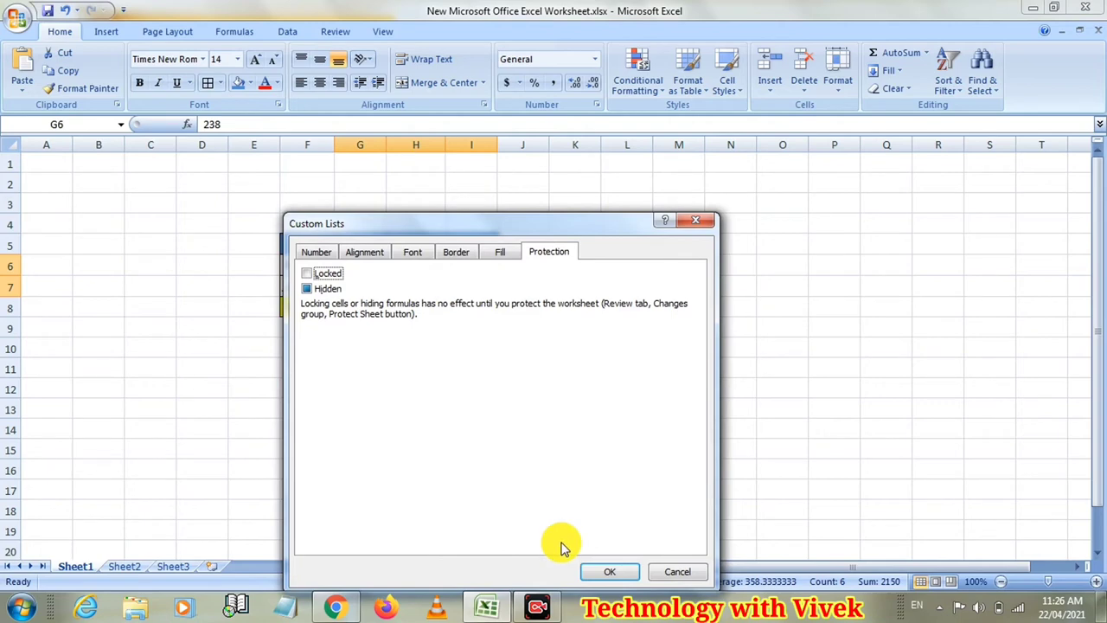
left_click(602, 574)
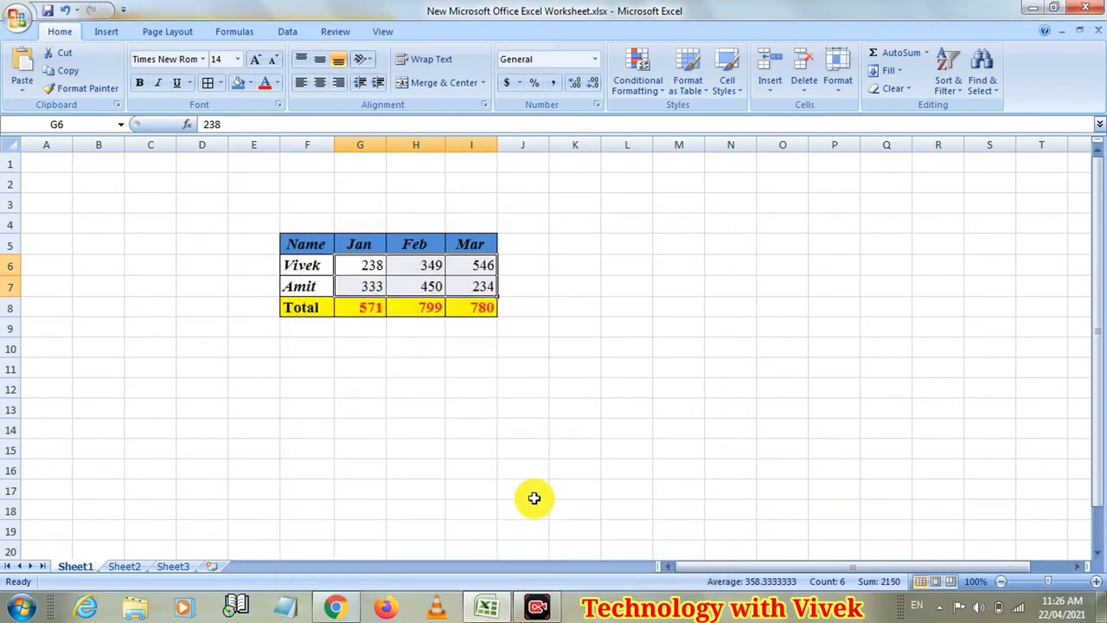
left_click(473, 368)
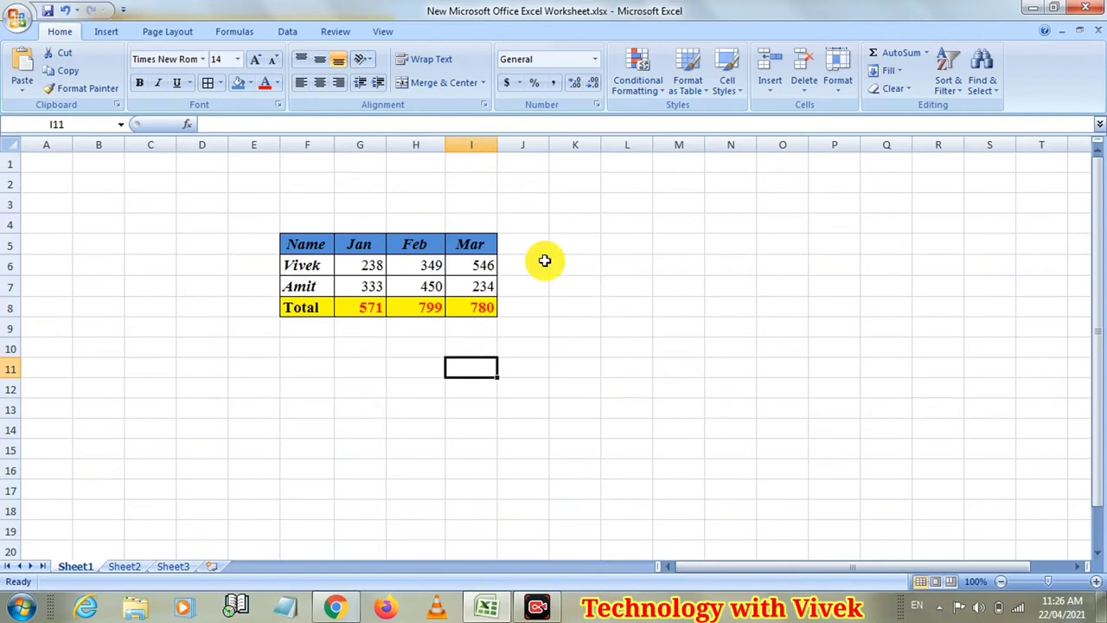
left_click(456, 244)
type("h")
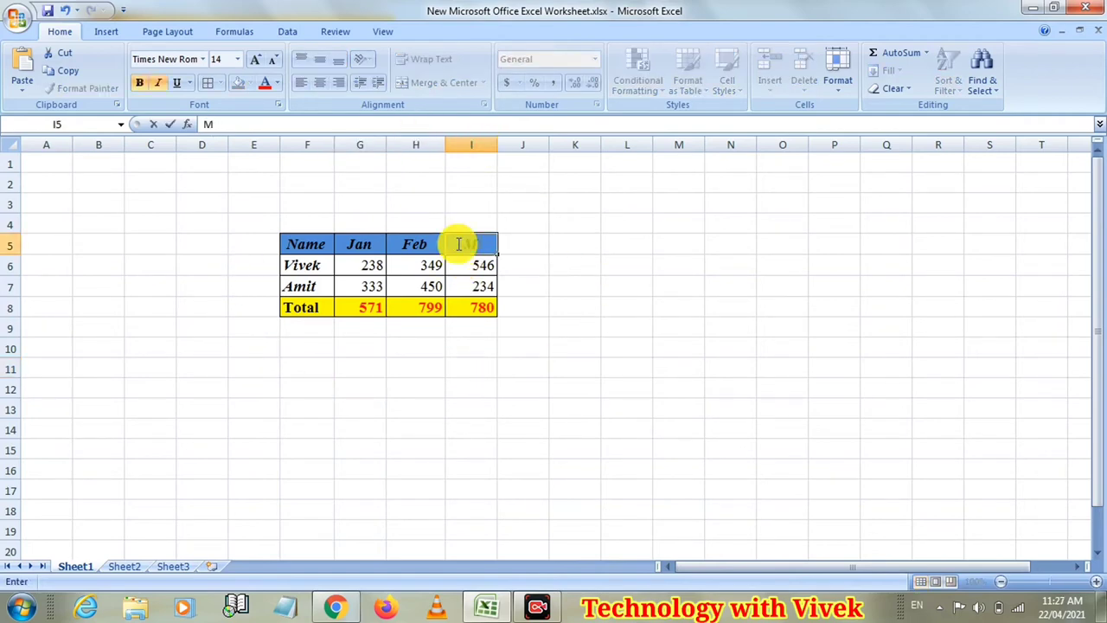
left_click(471, 347)
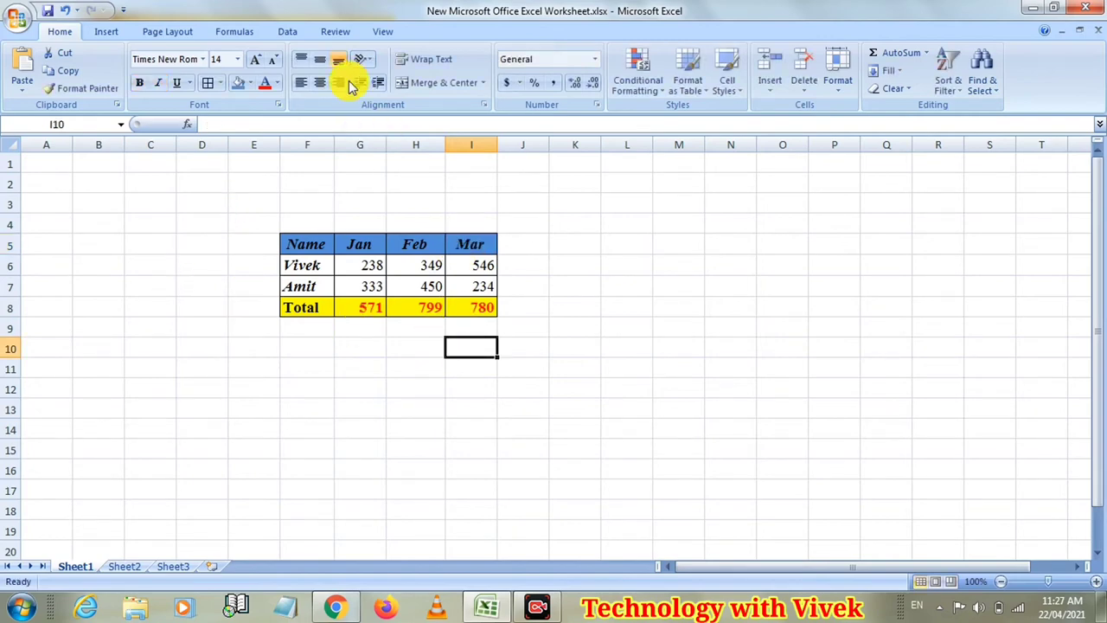
Protect Sheet1 with 'Protect worksheet and contents of locked cells' kept checked.
left_click(333, 33)
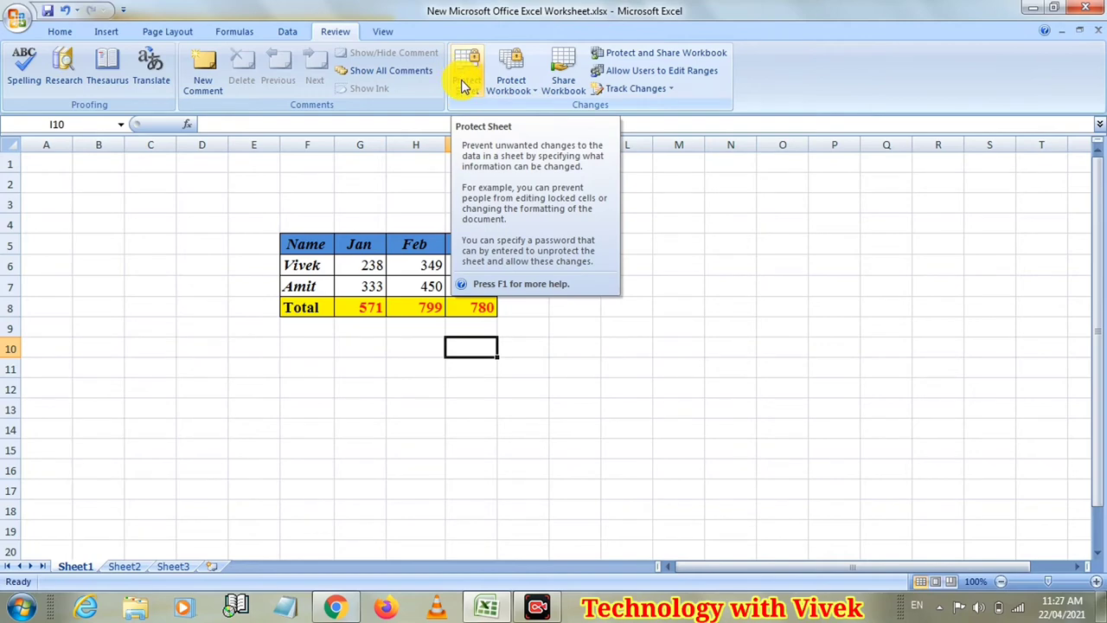
left_click(464, 85)
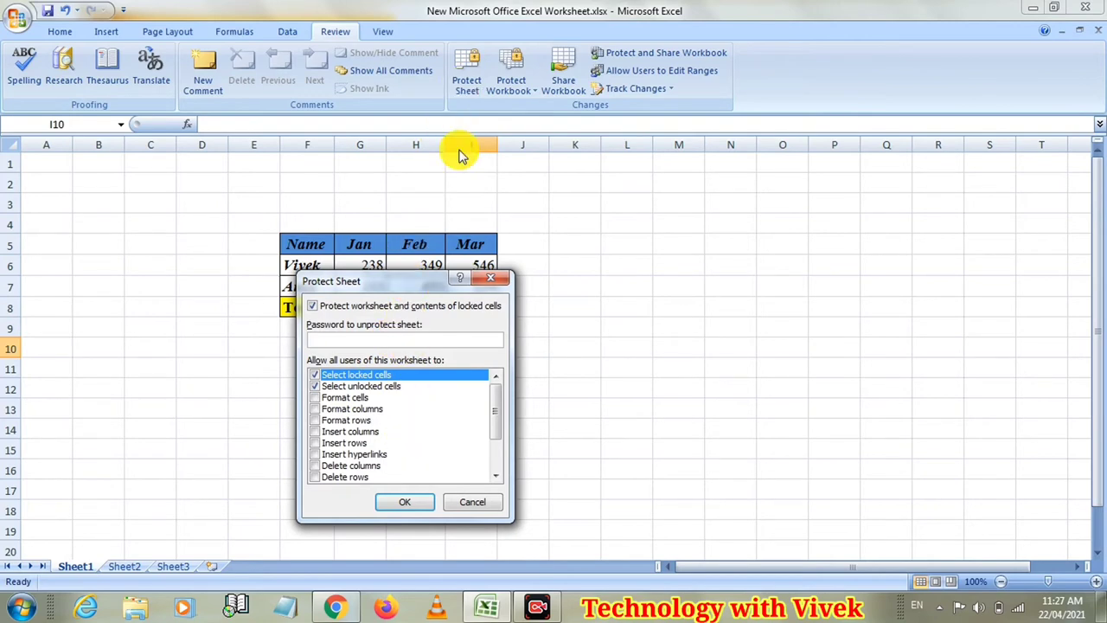
left_click_drag(428, 281, 858, 176)
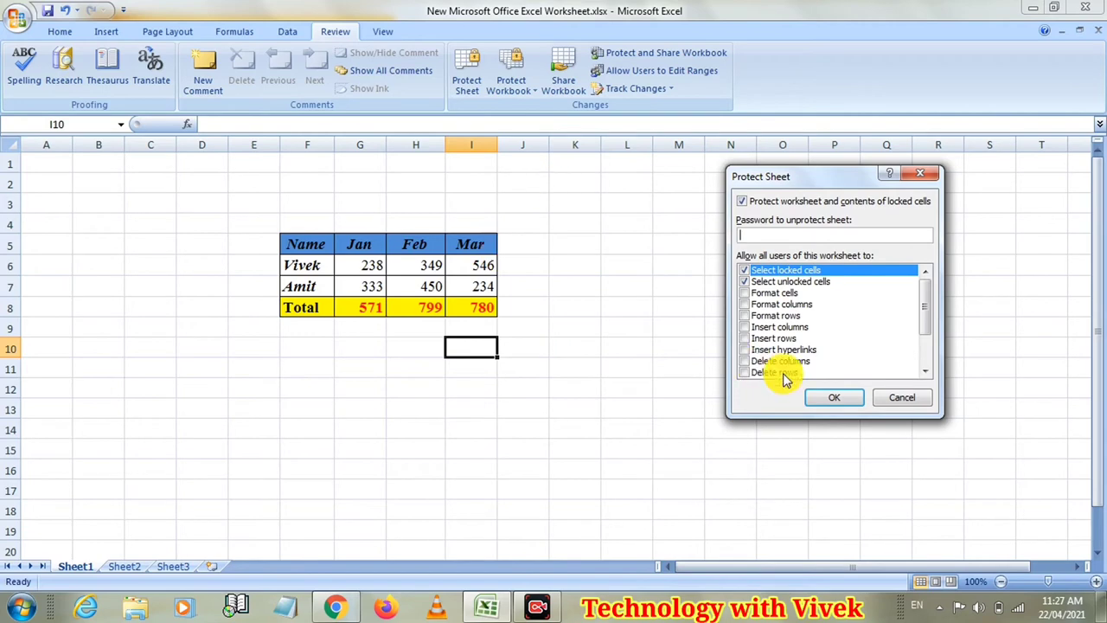
left_click(824, 398)
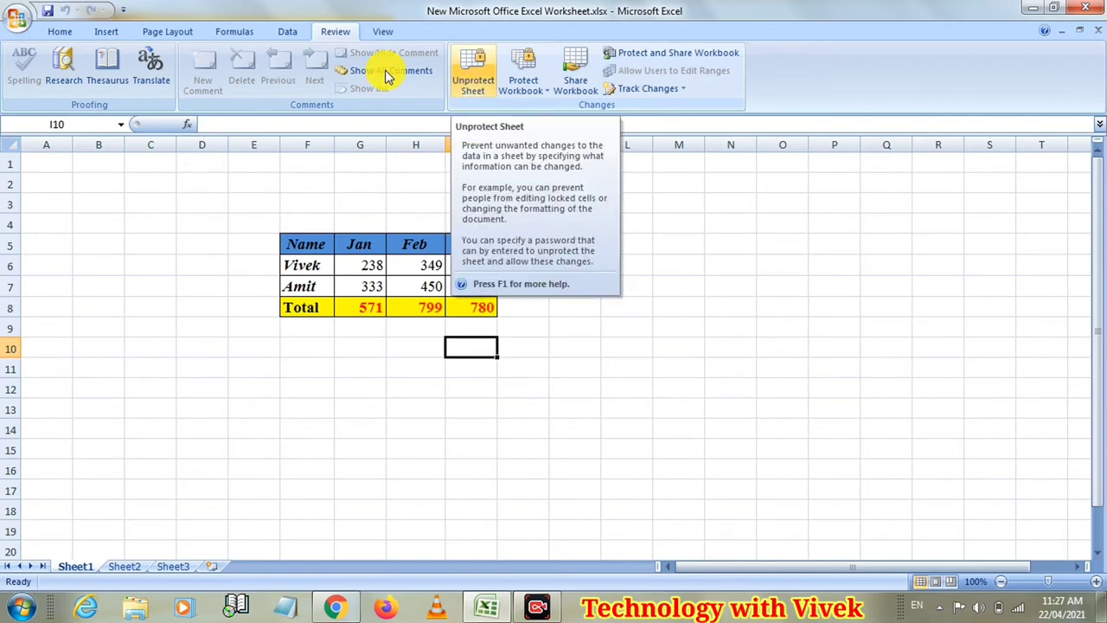
left_click(56, 31)
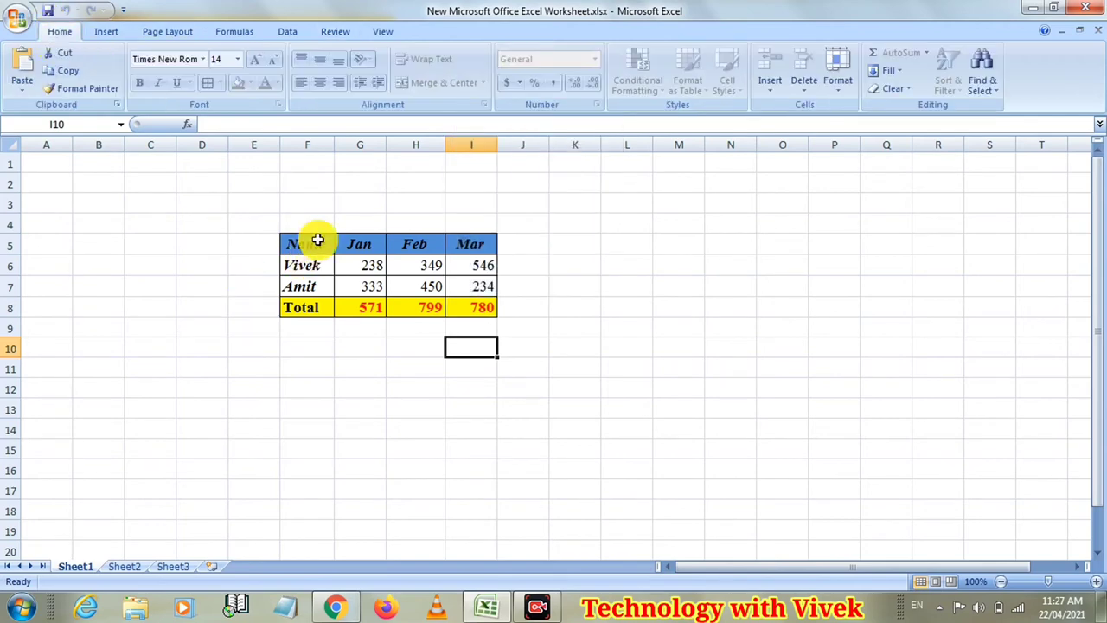
left_click(315, 245)
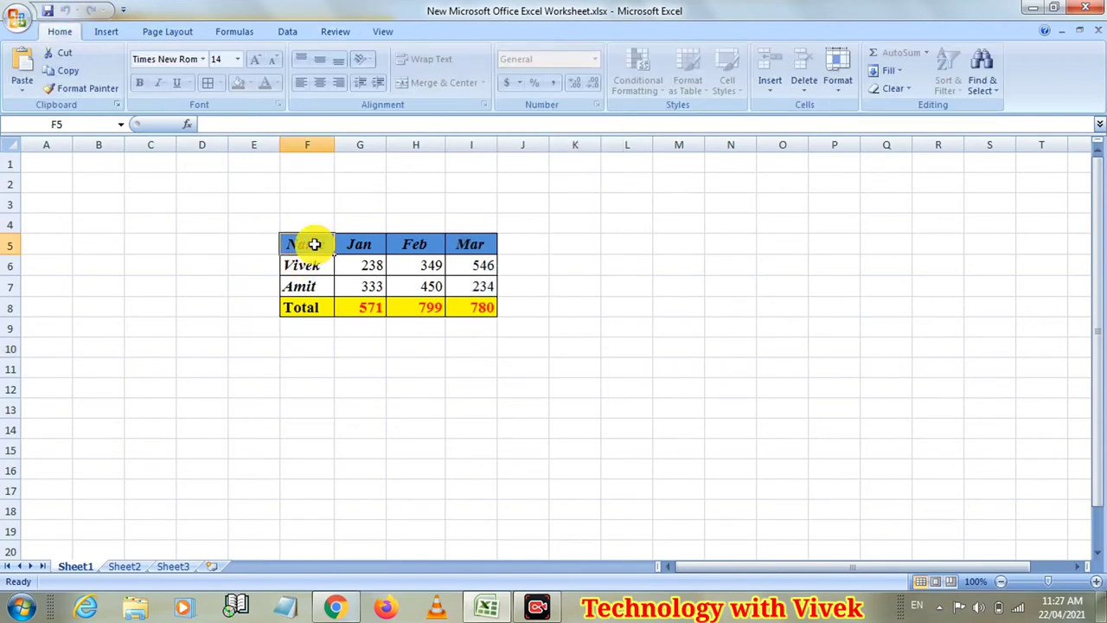
double_click(315, 245)
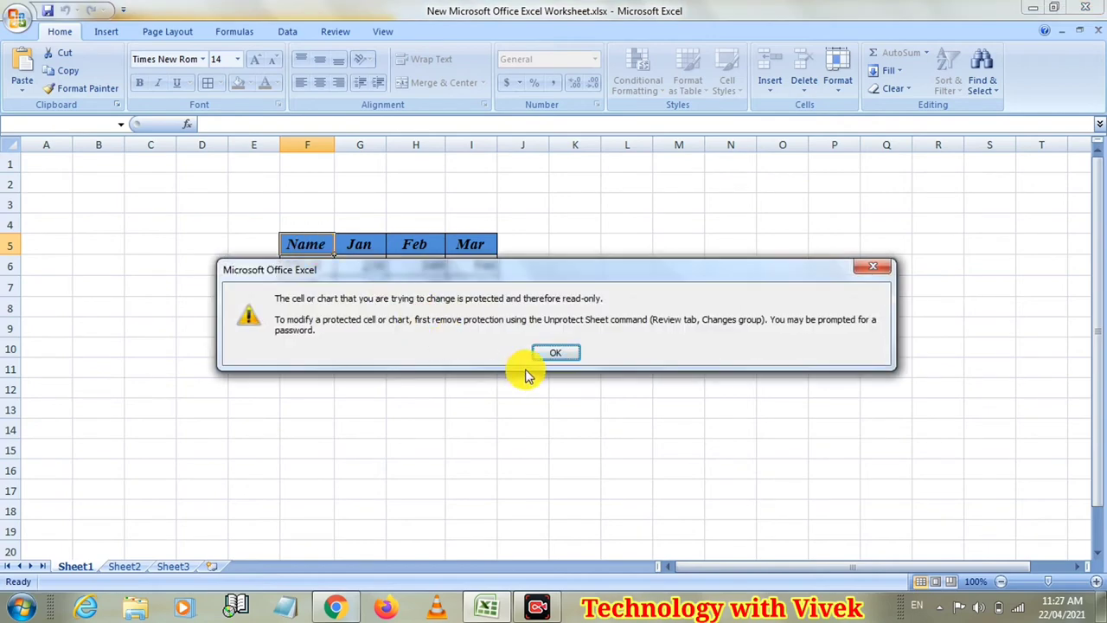
left_click(554, 353)
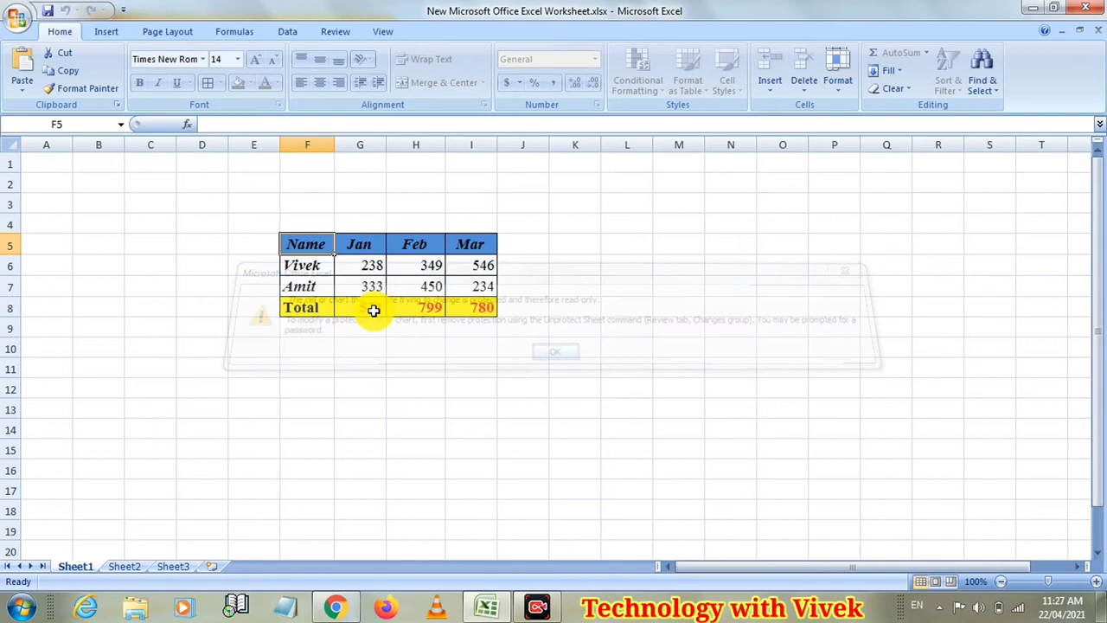
left_click(354, 245)
double_click(354, 245)
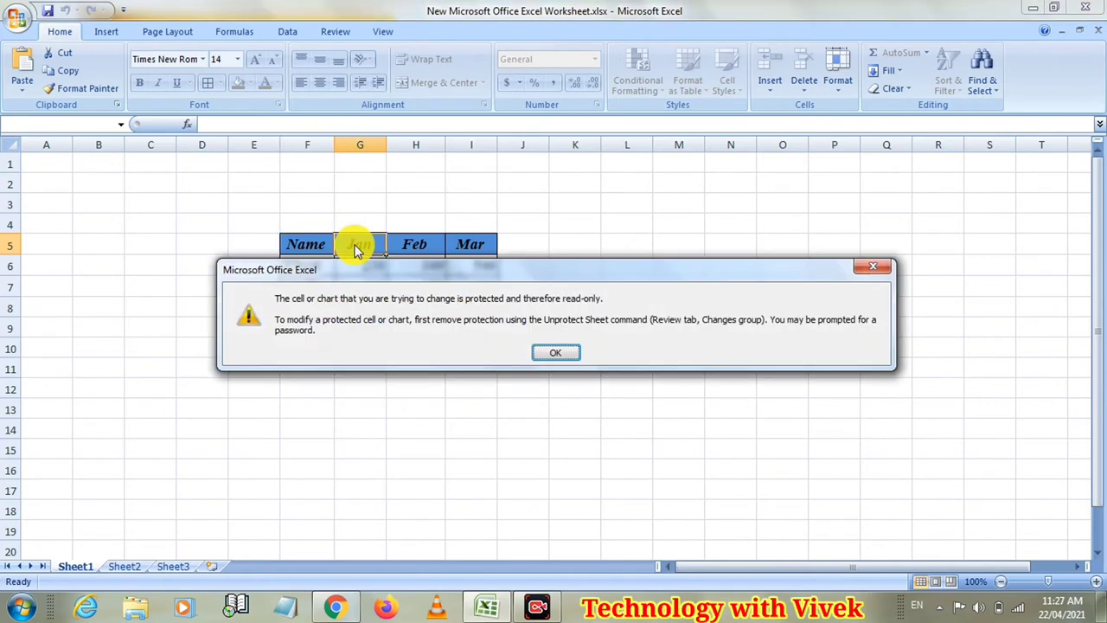
left_click(542, 356)
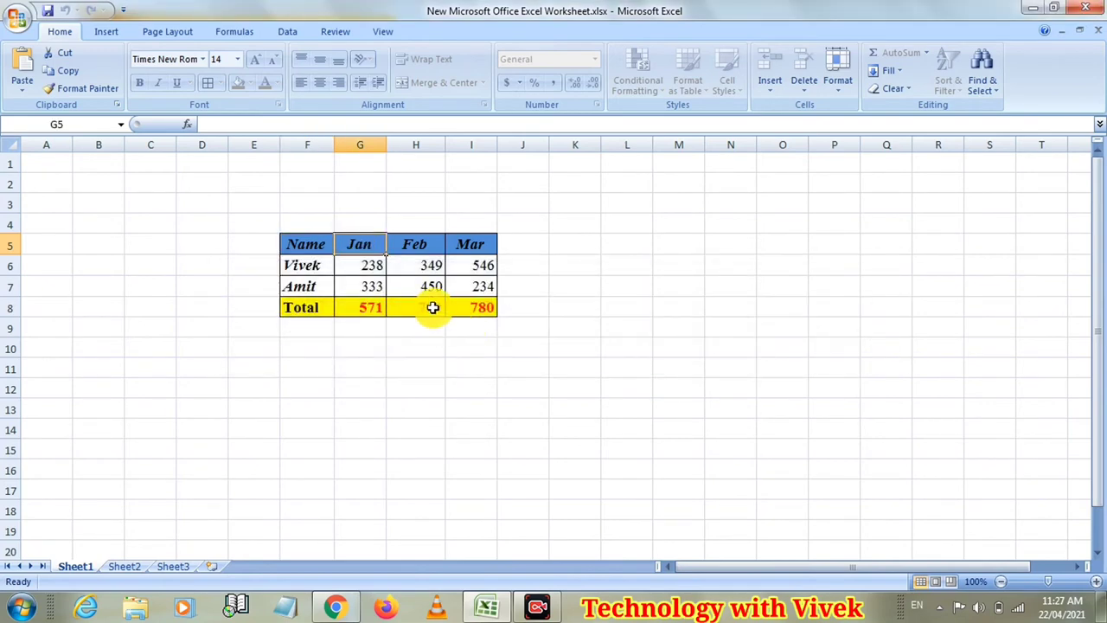
left_click(432, 308)
double_click(435, 314)
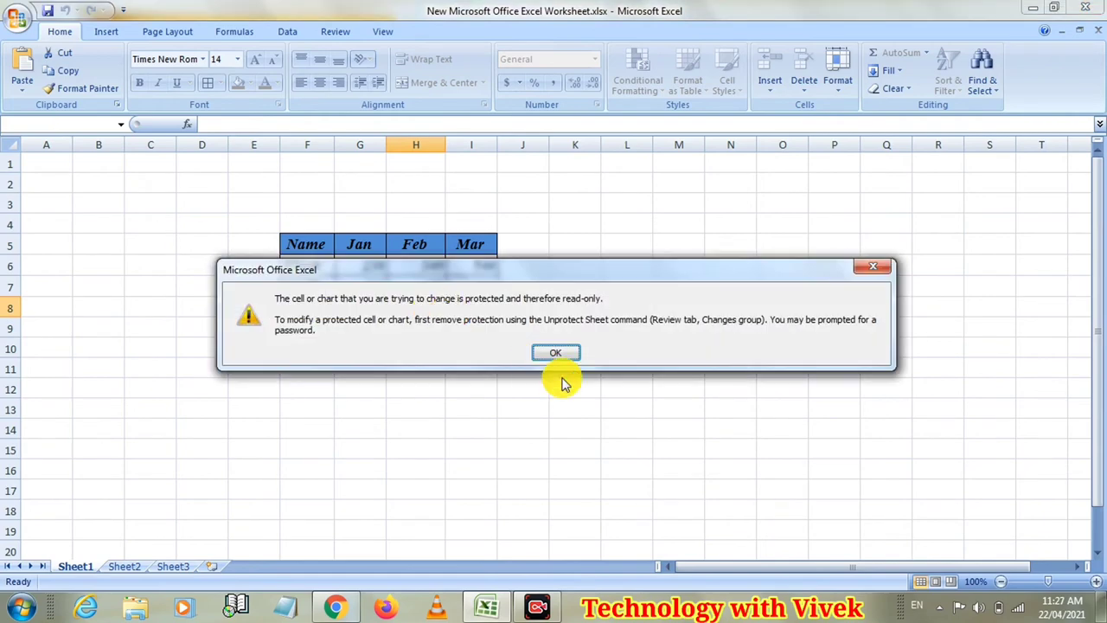
left_click(548, 353)
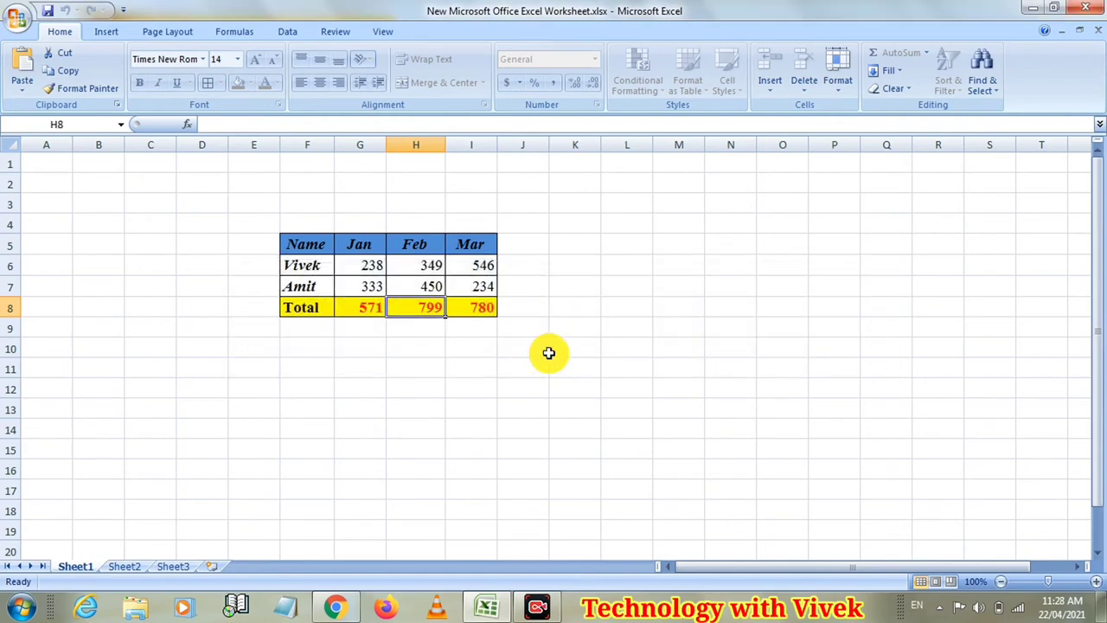
left_click(355, 308)
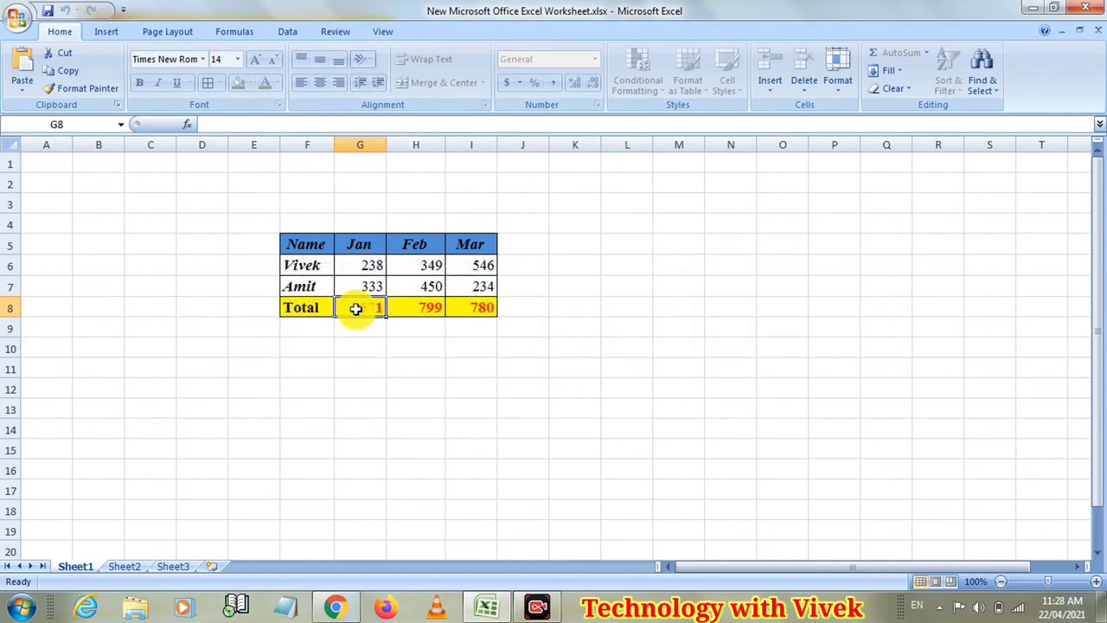
double_click(356, 309)
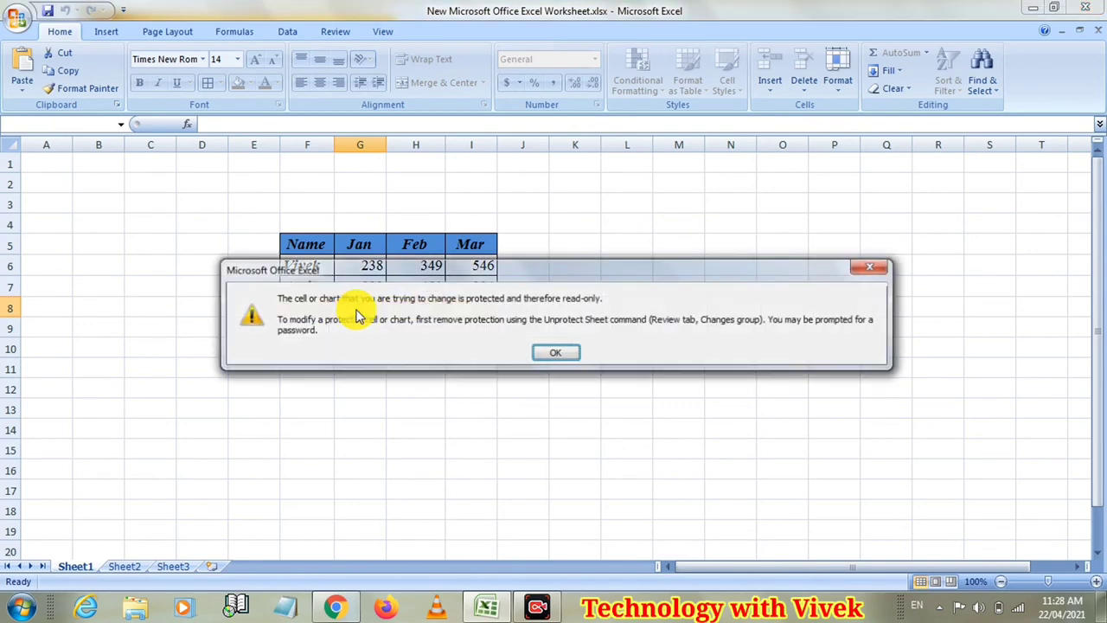
left_click(548, 352)
left_click(311, 309)
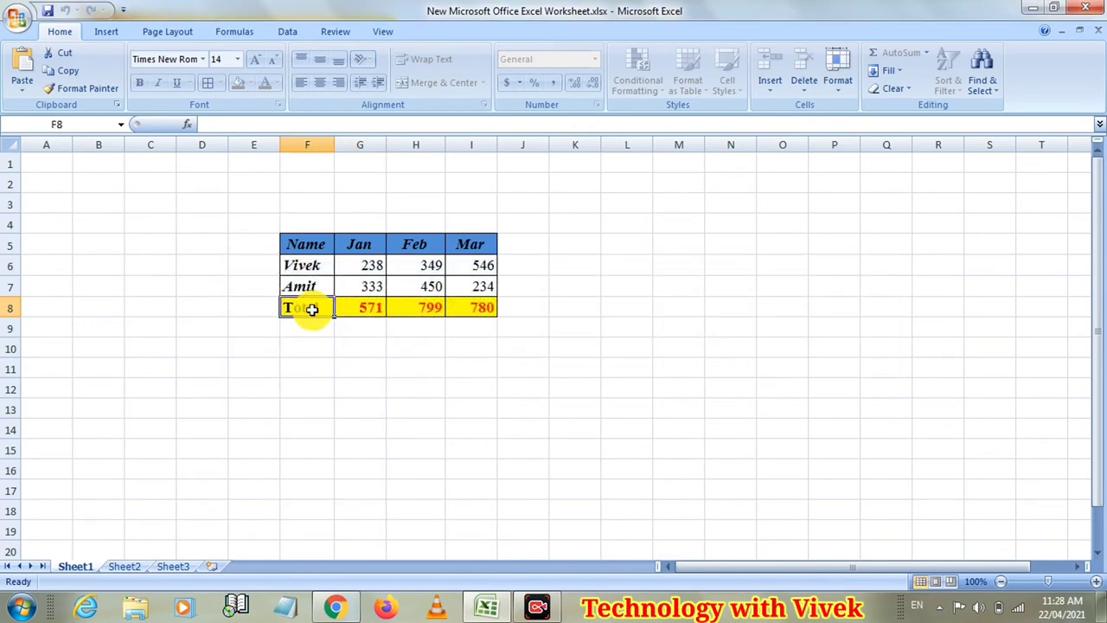
double_click(312, 309)
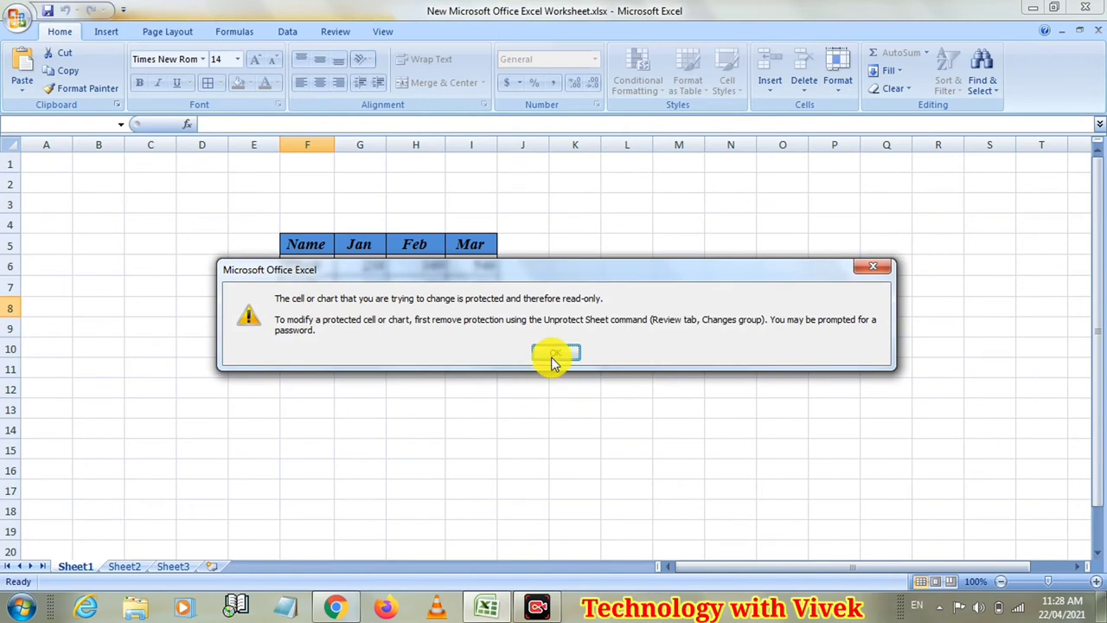
left_click(554, 361)
left_click_drag(363, 266, 462, 285)
Enter 300 as Vivek's March figure and confirm the March total cell is read-only.
left_click(462, 285)
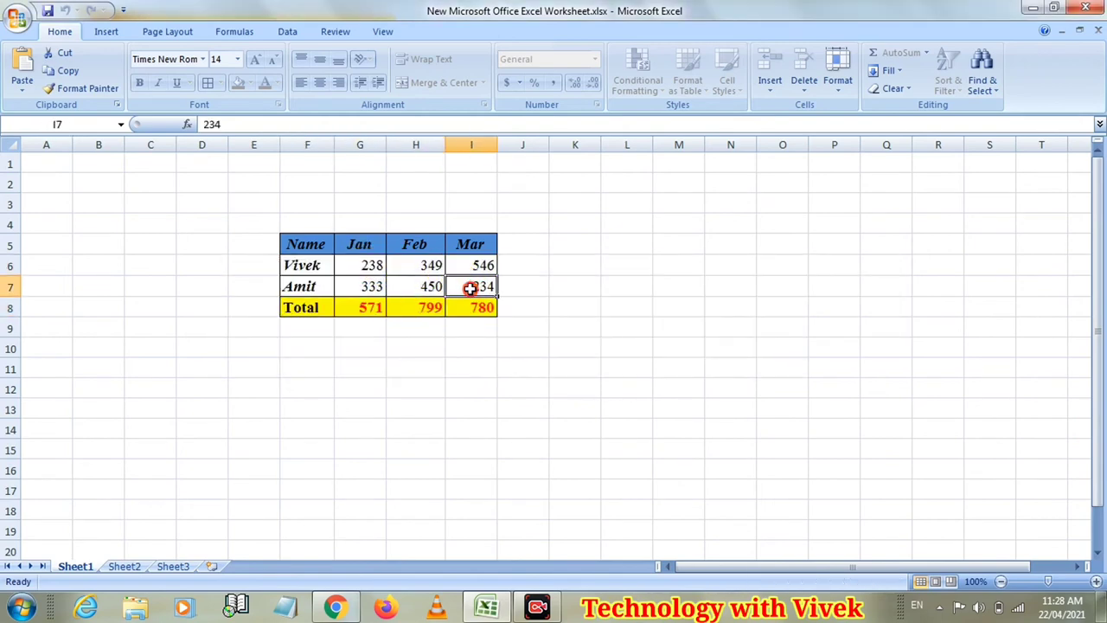
left_click(469, 269)
type("300")
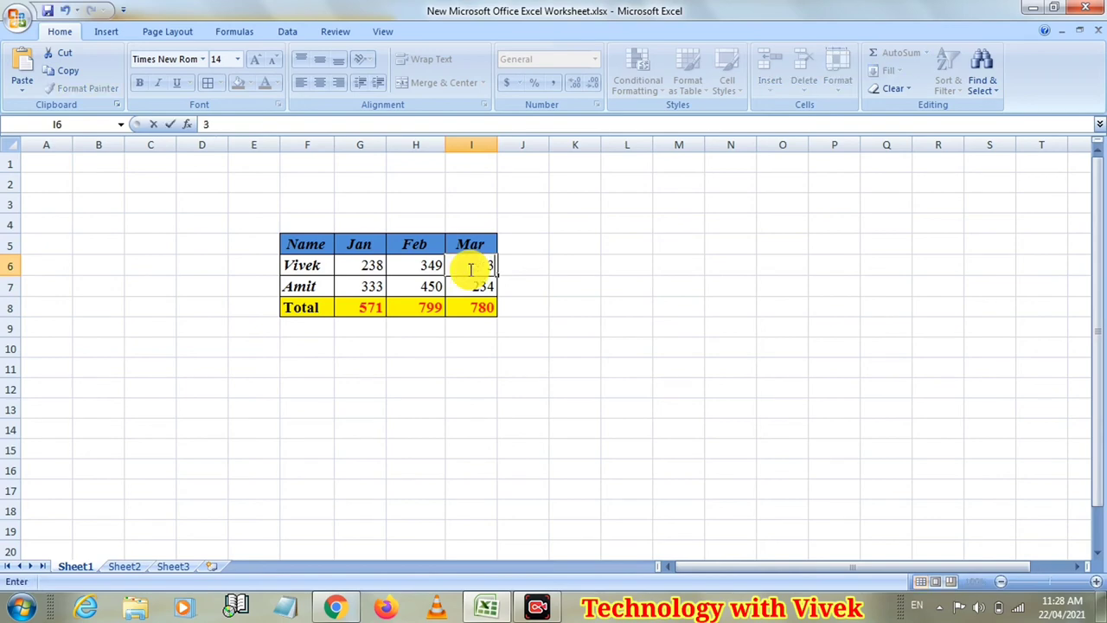
left_click(519, 287)
left_click(479, 312)
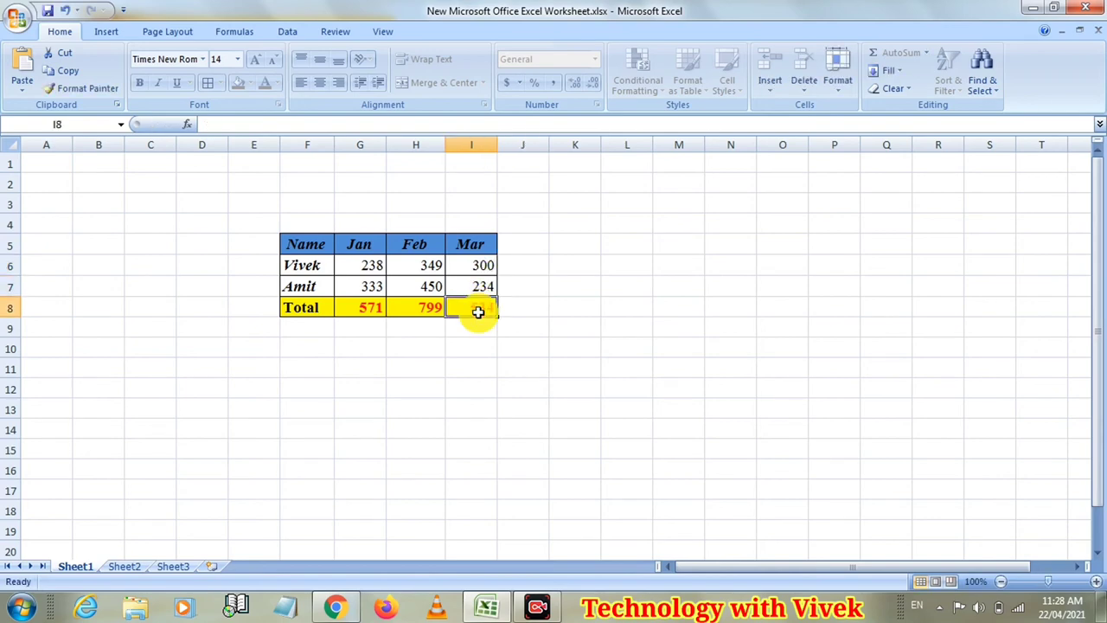
double_click(479, 312)
left_click(538, 349)
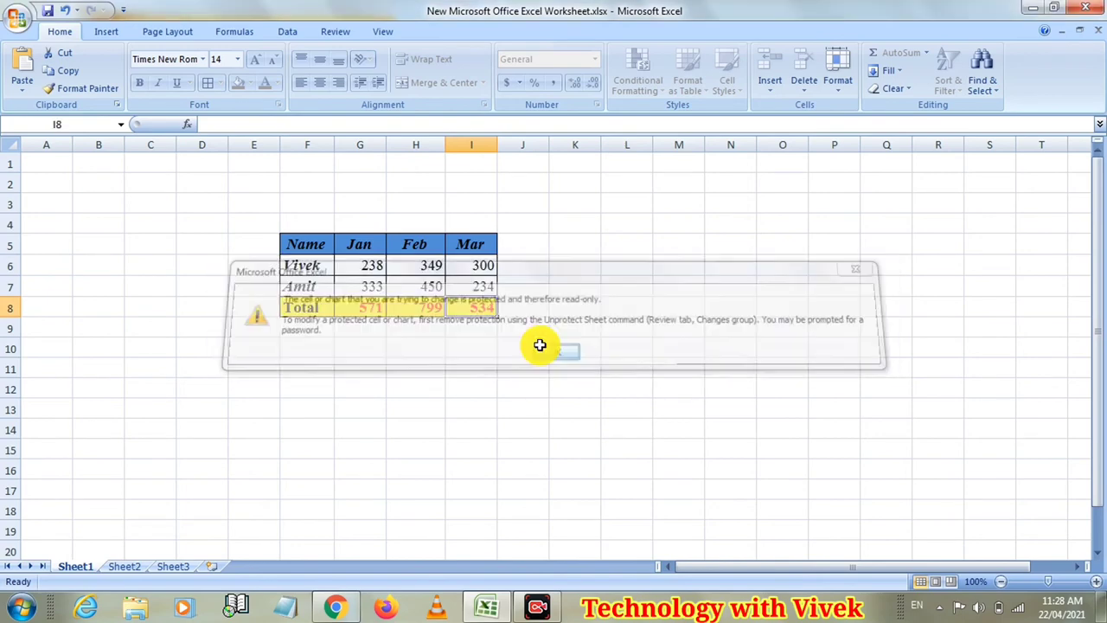
Enter 600 as Vivek's February figure and confirm the Feb header cell is read-only.
left_click(421, 266)
type("600")
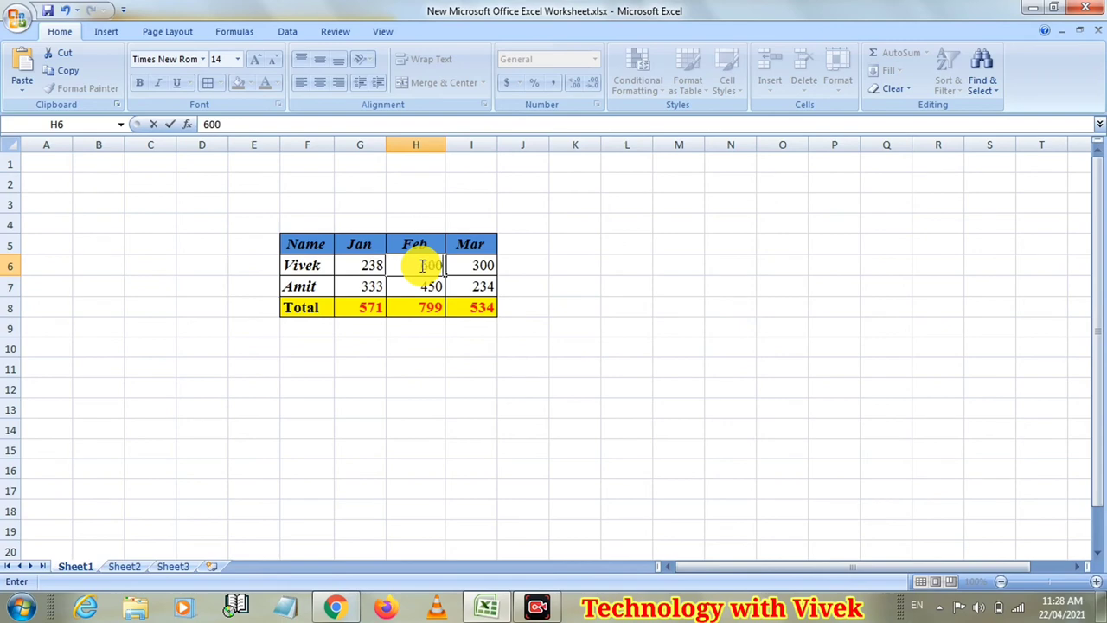
left_click(428, 343)
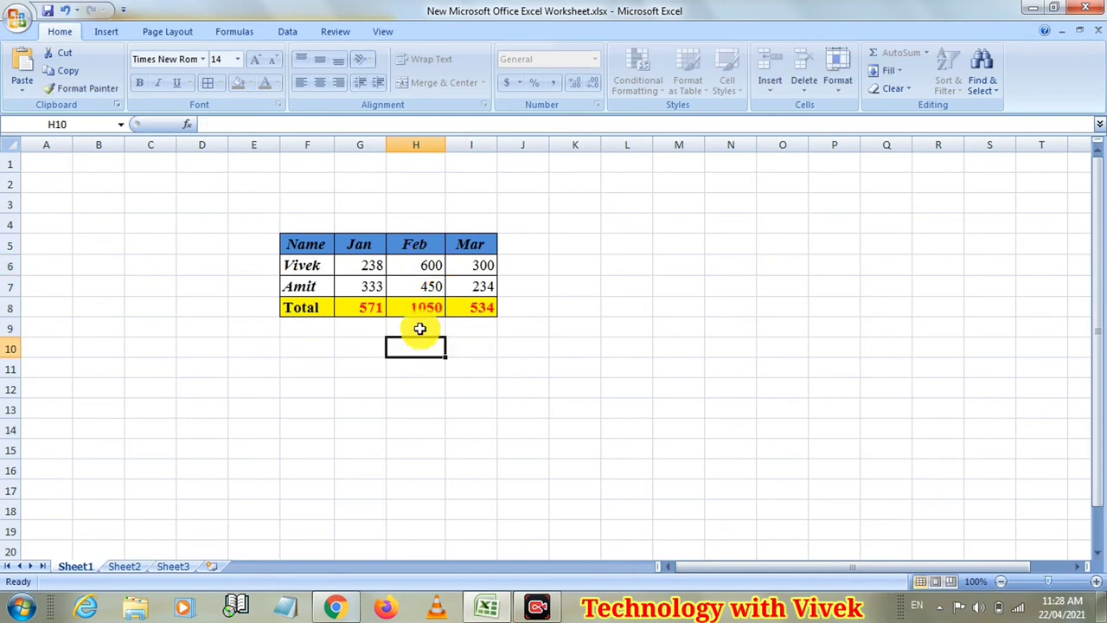
left_click(415, 327)
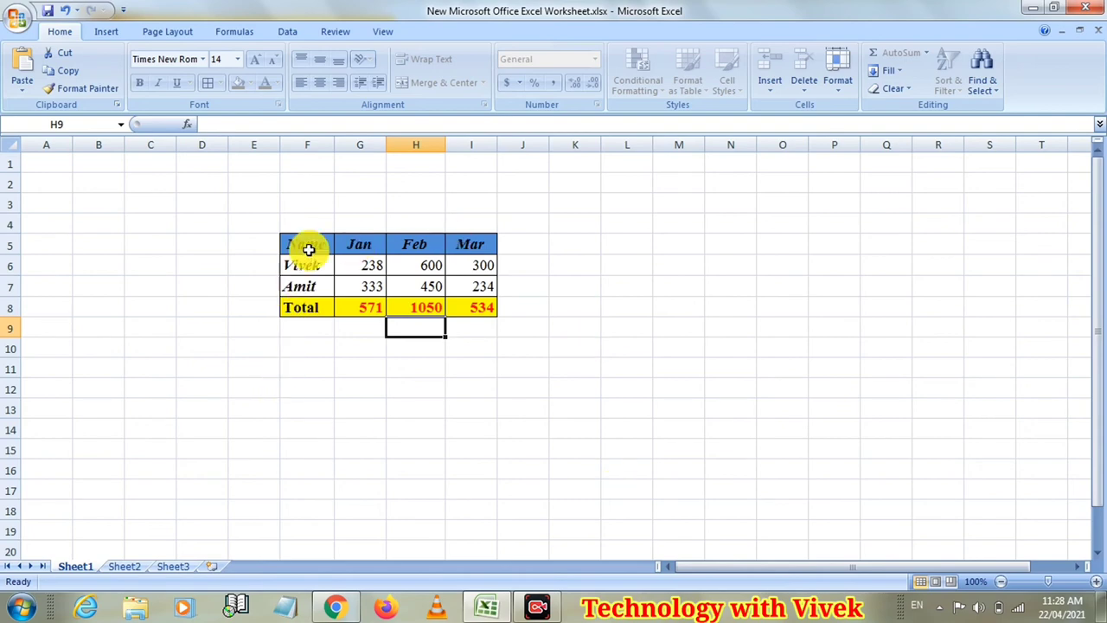
left_click(429, 248)
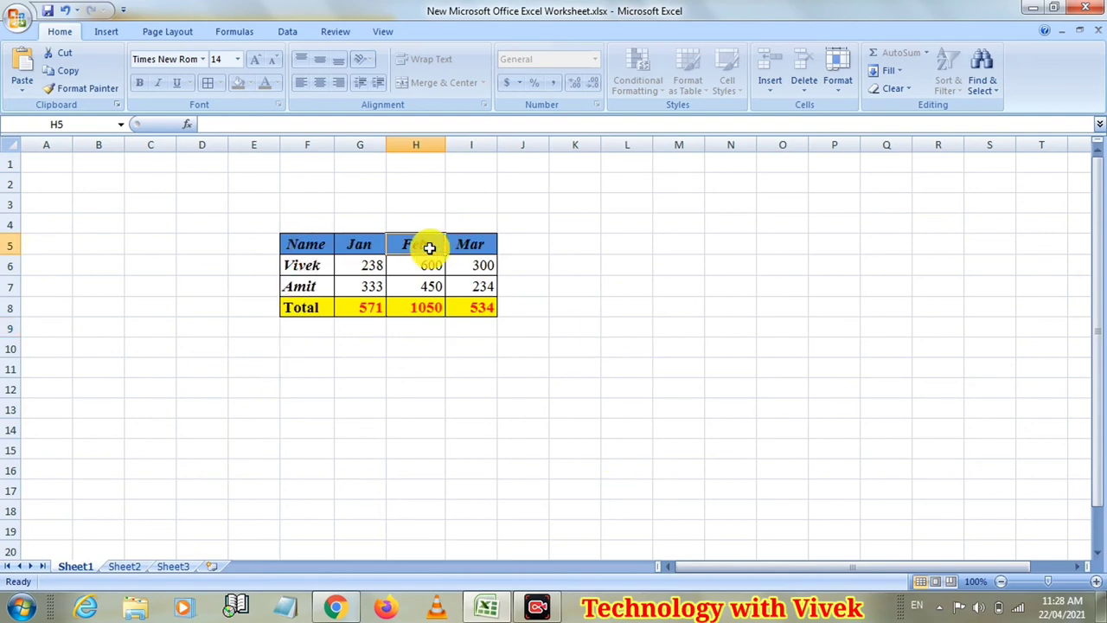
double_click(429, 247)
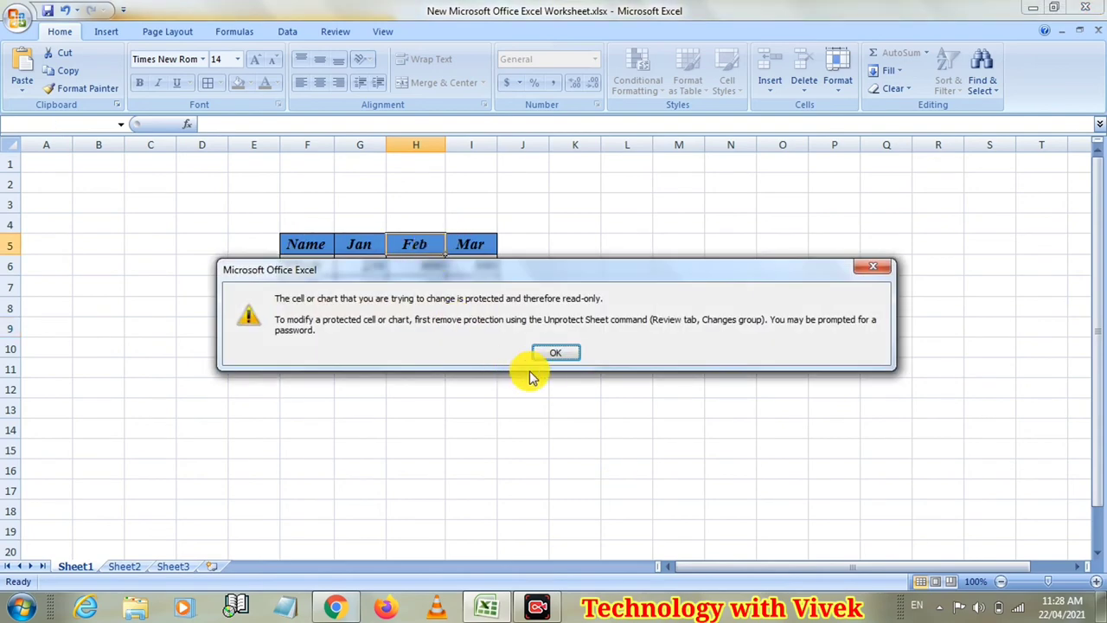
left_click(551, 356)
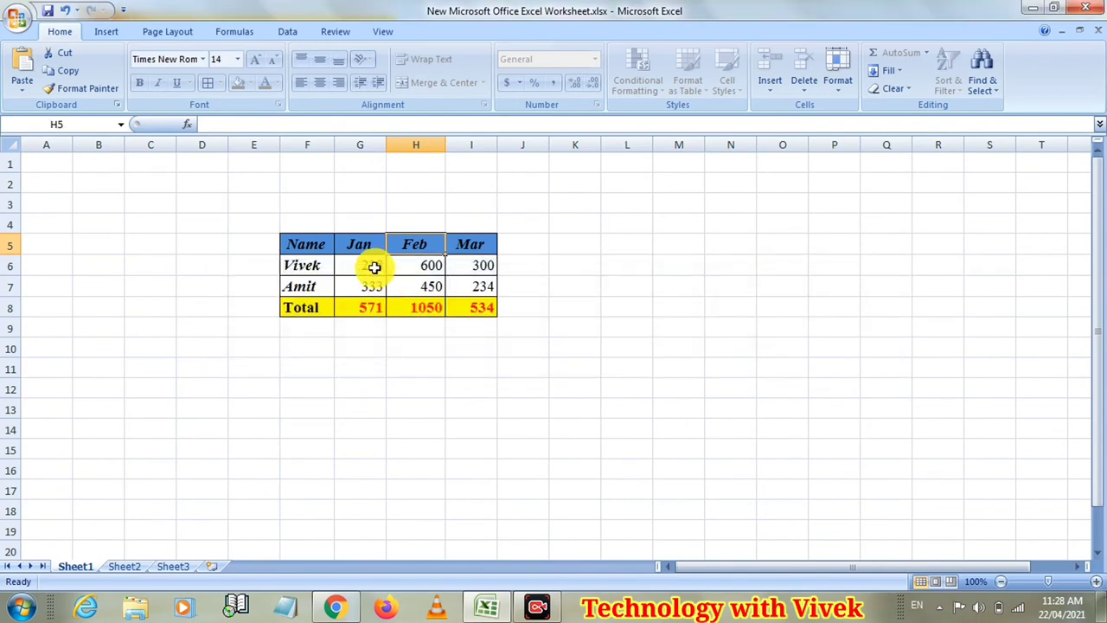
Change Amit's February value in H7 to 444, bringing the Feb total to 1044.
left_click_drag(373, 267, 477, 287)
left_click(418, 287)
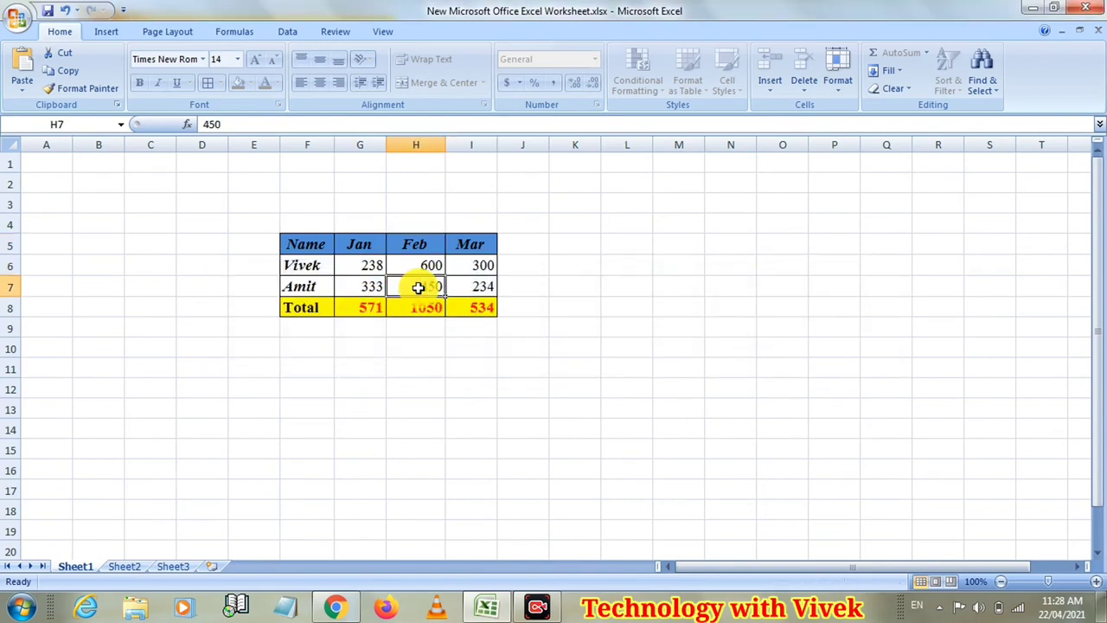
type("444")
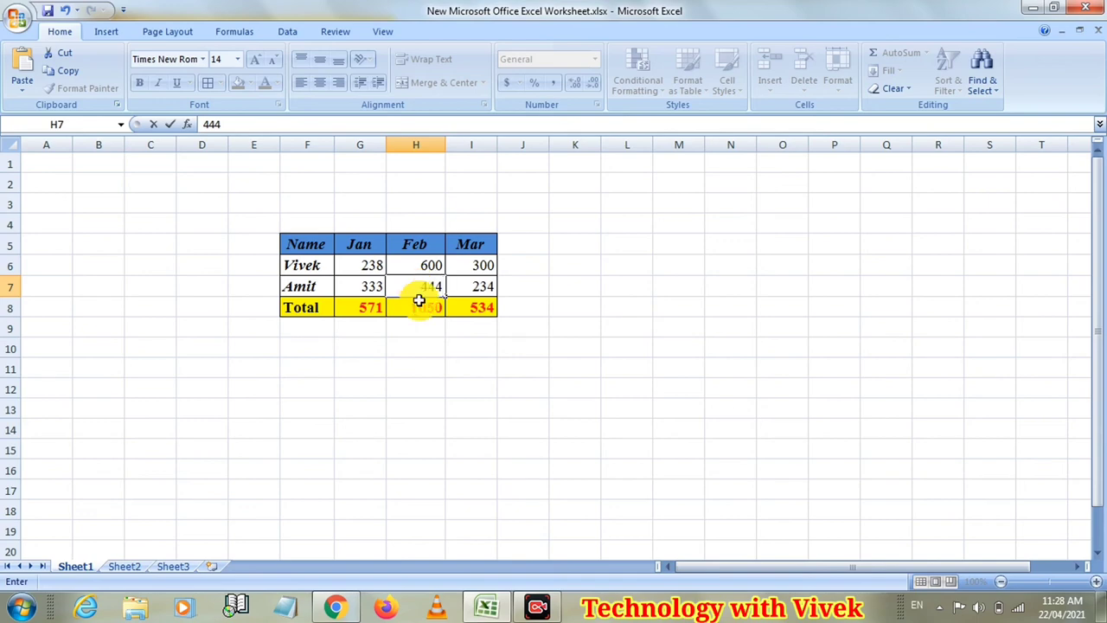
left_click(424, 323)
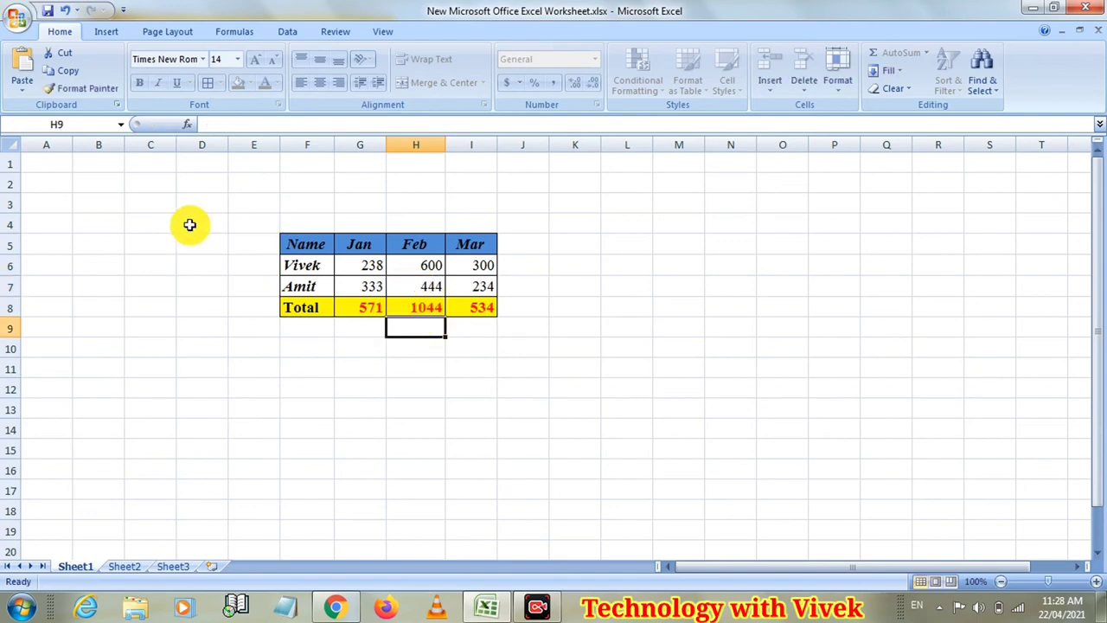
Unprotect Sheet1 from the Review tab.
left_click(15, 147)
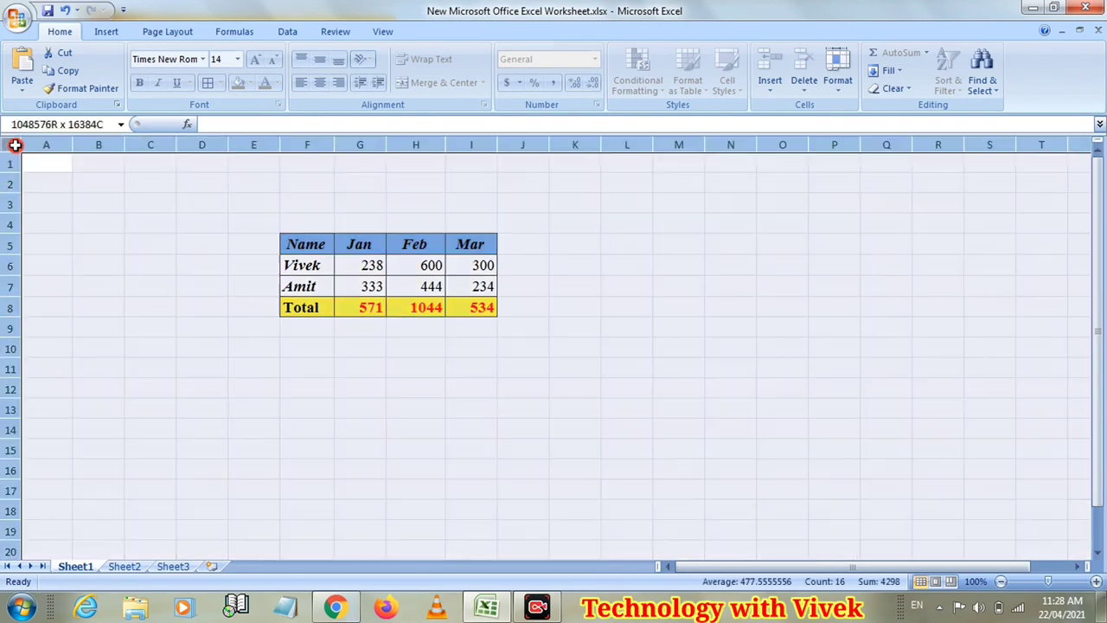
right_click(141, 214)
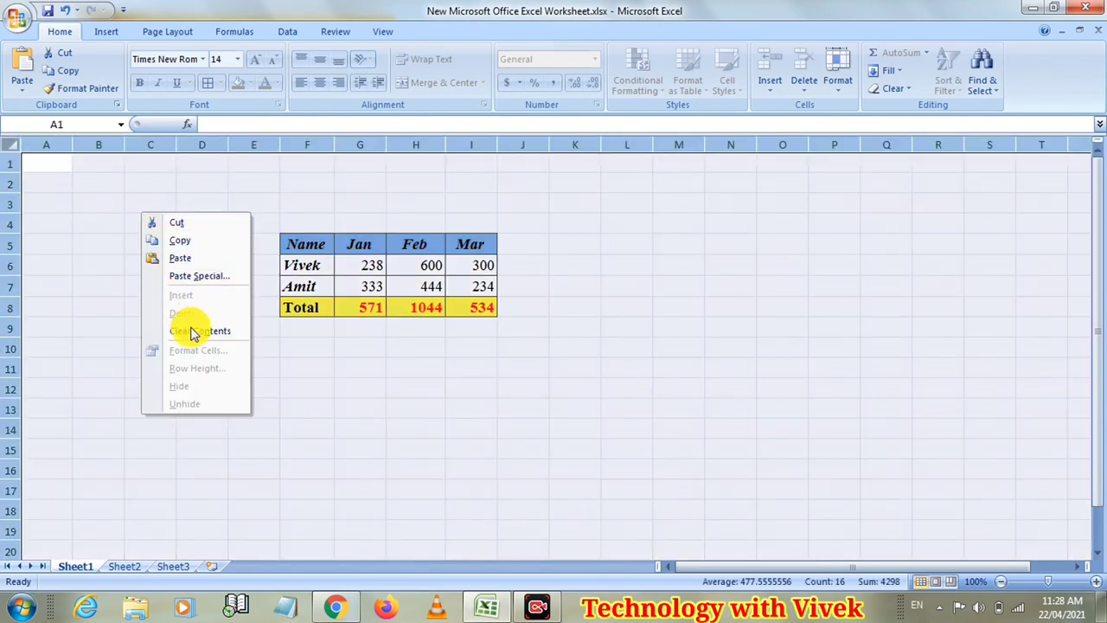
key("Escape")
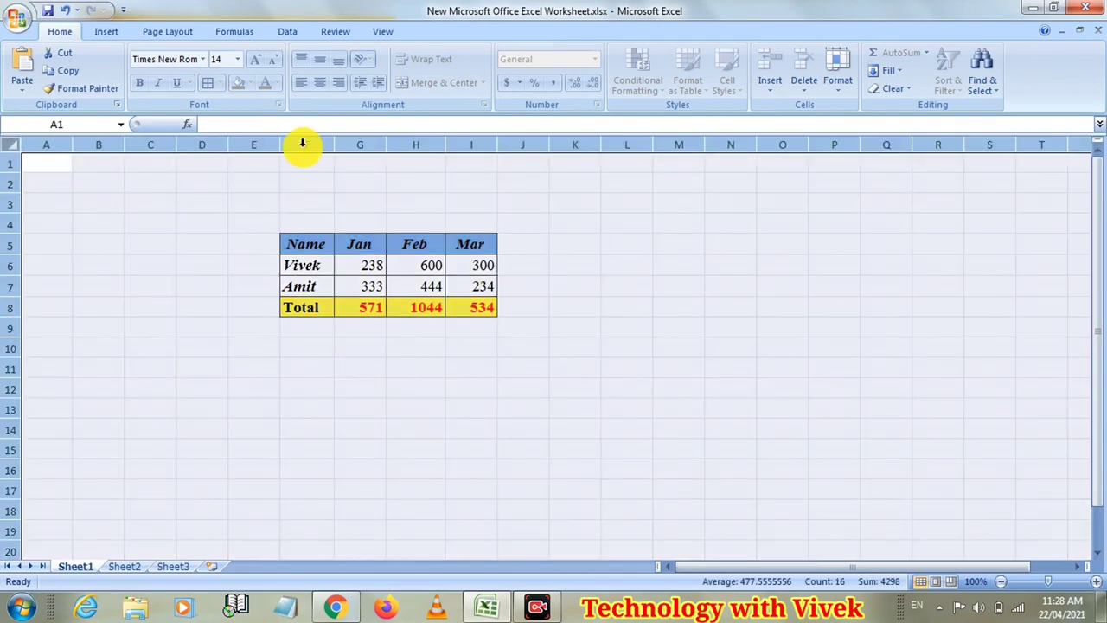
left_click(335, 33)
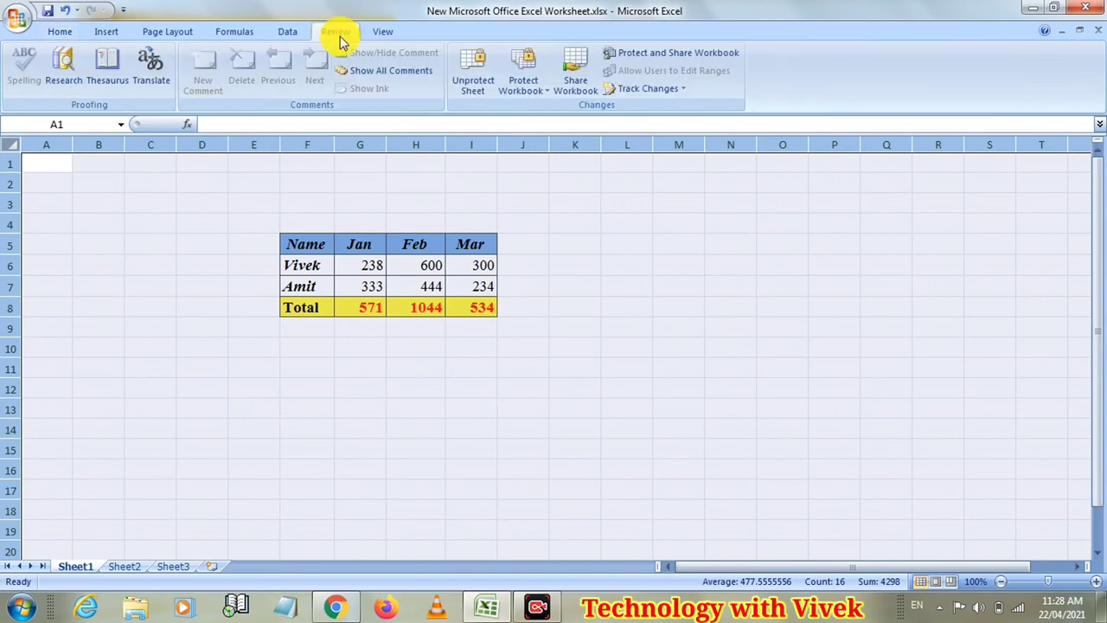
left_click(473, 93)
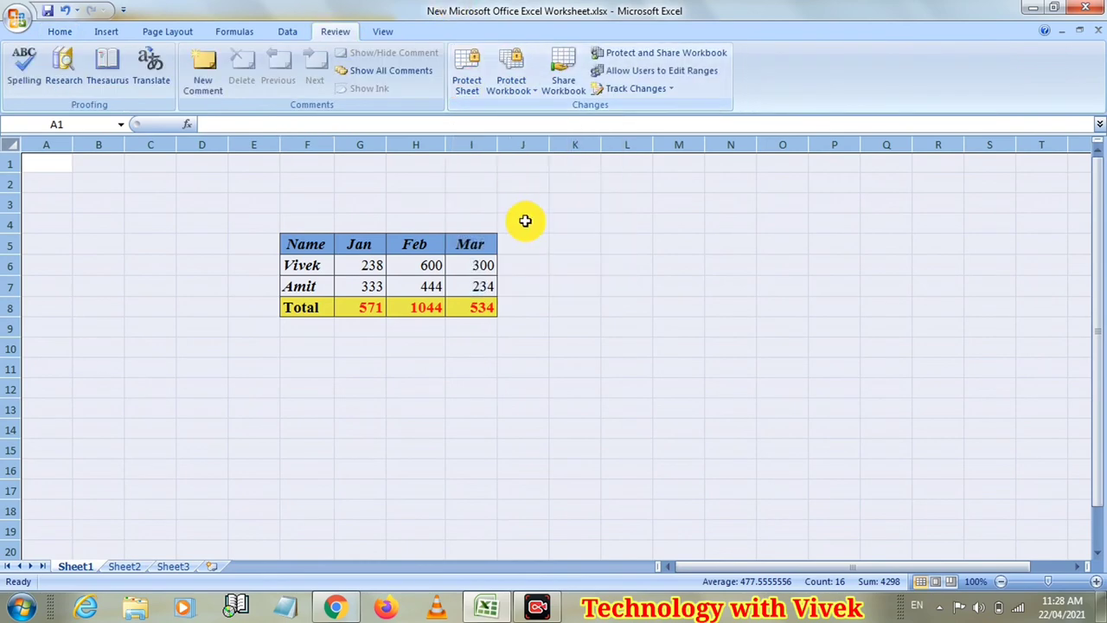
left_click(545, 253)
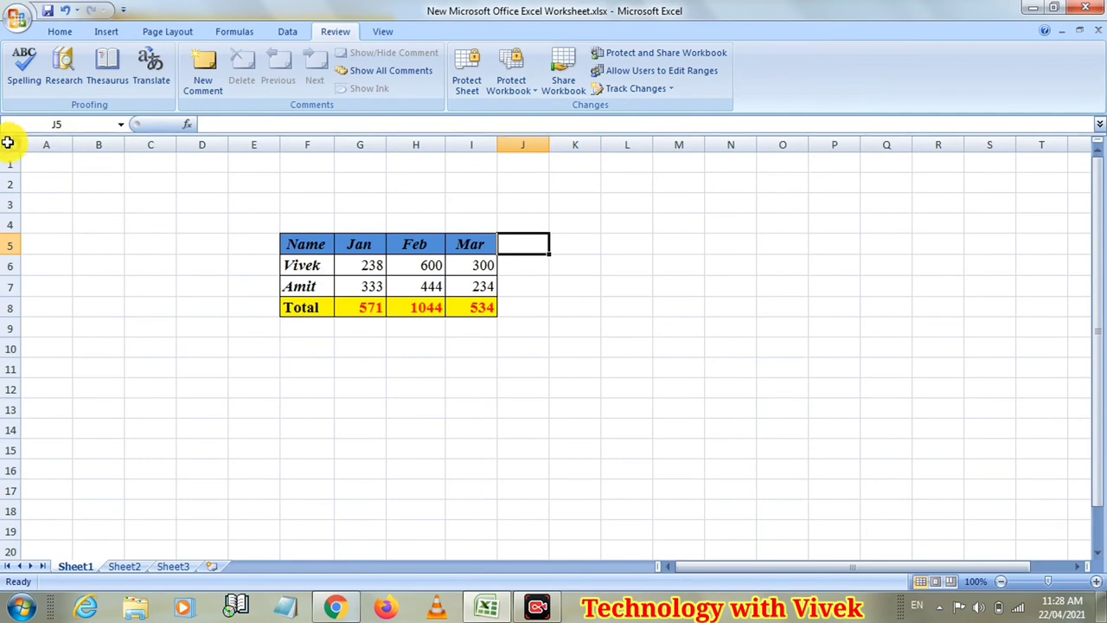
Set every cell on the sheet to Locked in Format Cells > Protection.
left_click(9, 146)
right_click(164, 221)
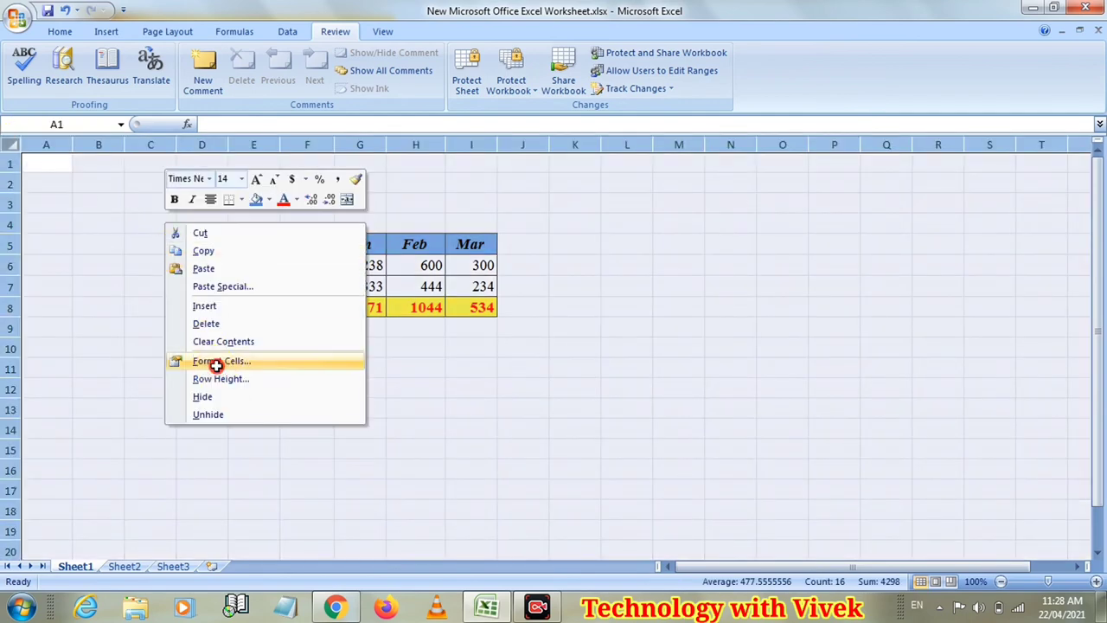
left_click(217, 361)
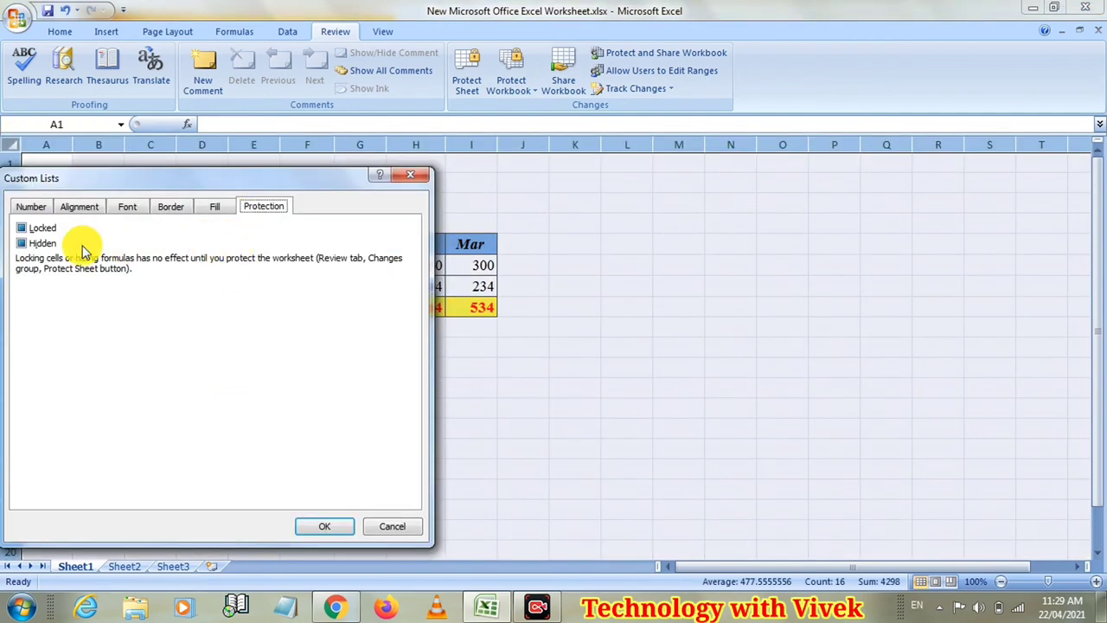
left_click(21, 230)
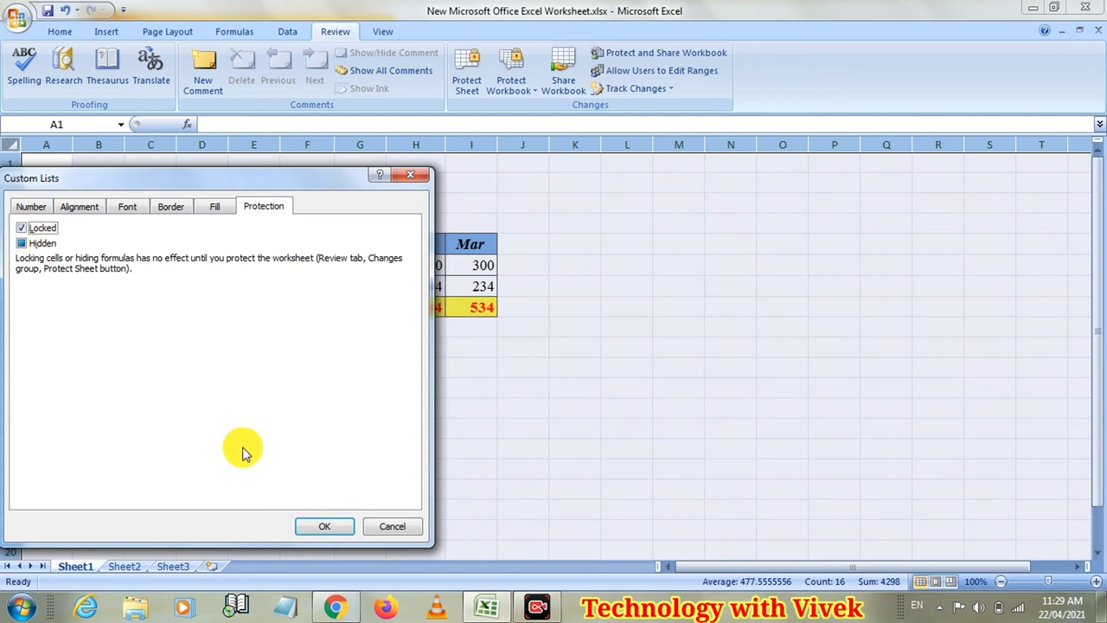
left_click(308, 526)
Unlock the data cells G6:I7 in Format Cells > Protection.
left_click(362, 368)
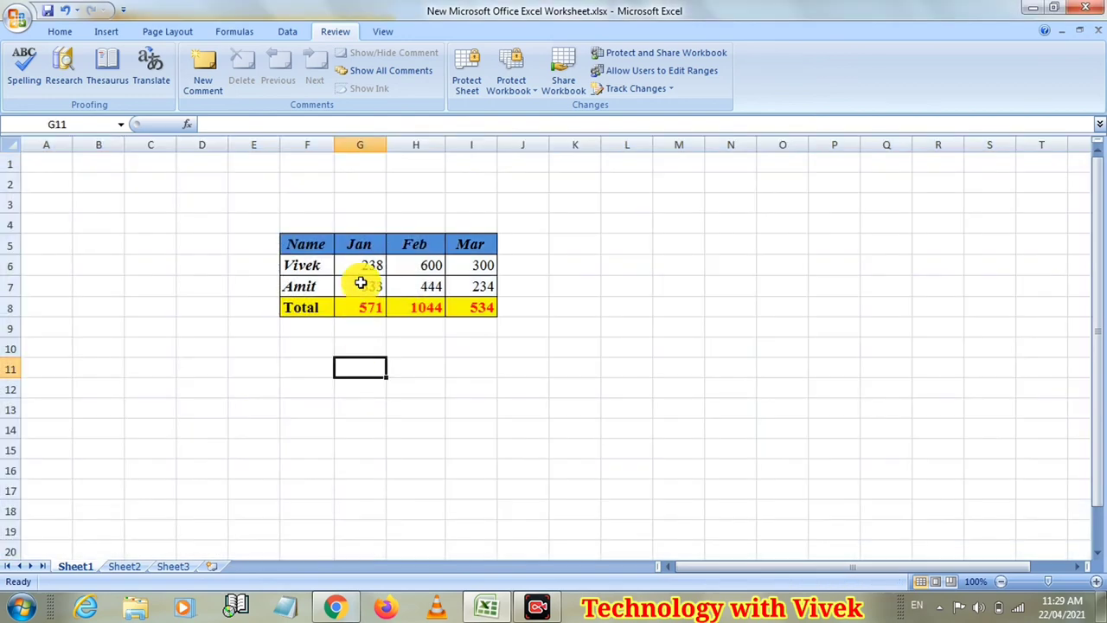
mouse_move(363, 265)
left_mouse_down()
mouse_move(449, 271)
mouse_move(460, 284)
left_mouse_up()
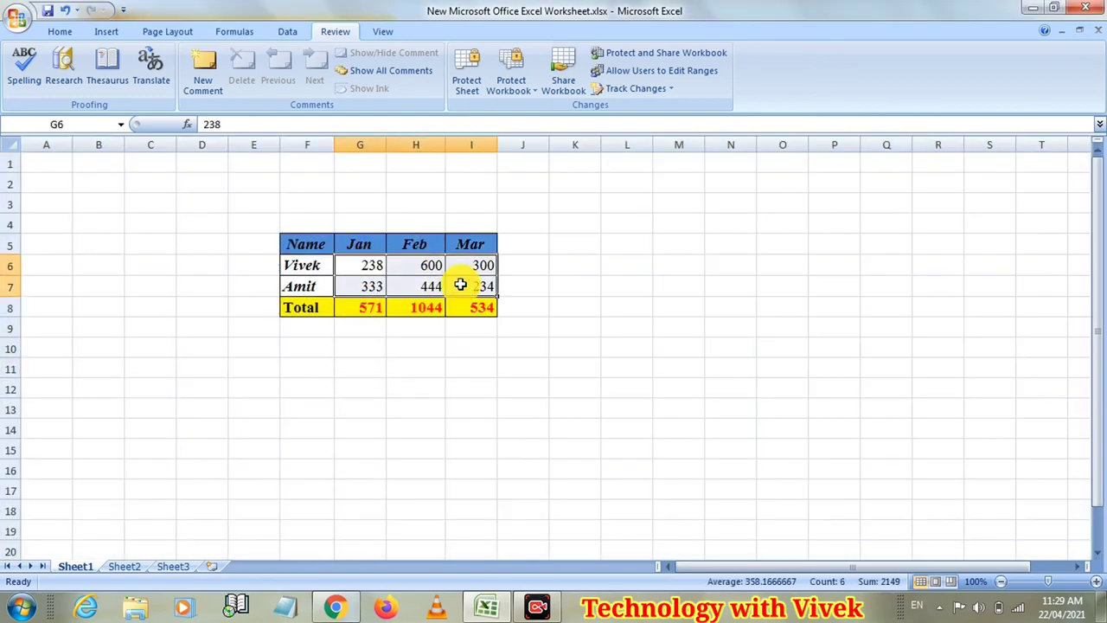
right_click(460, 285)
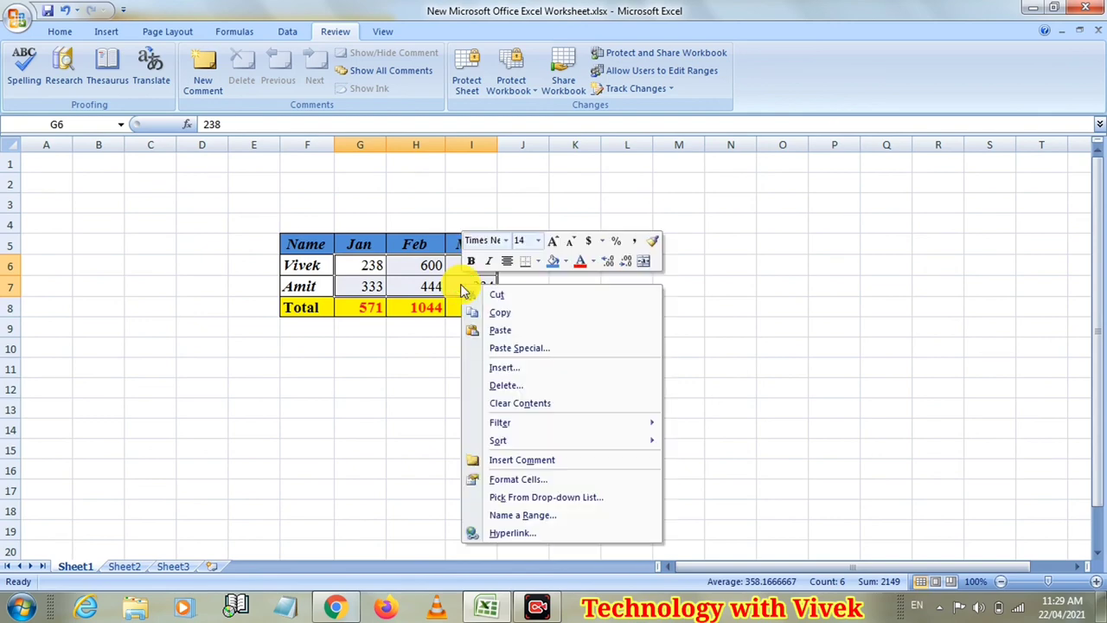
left_click(511, 477)
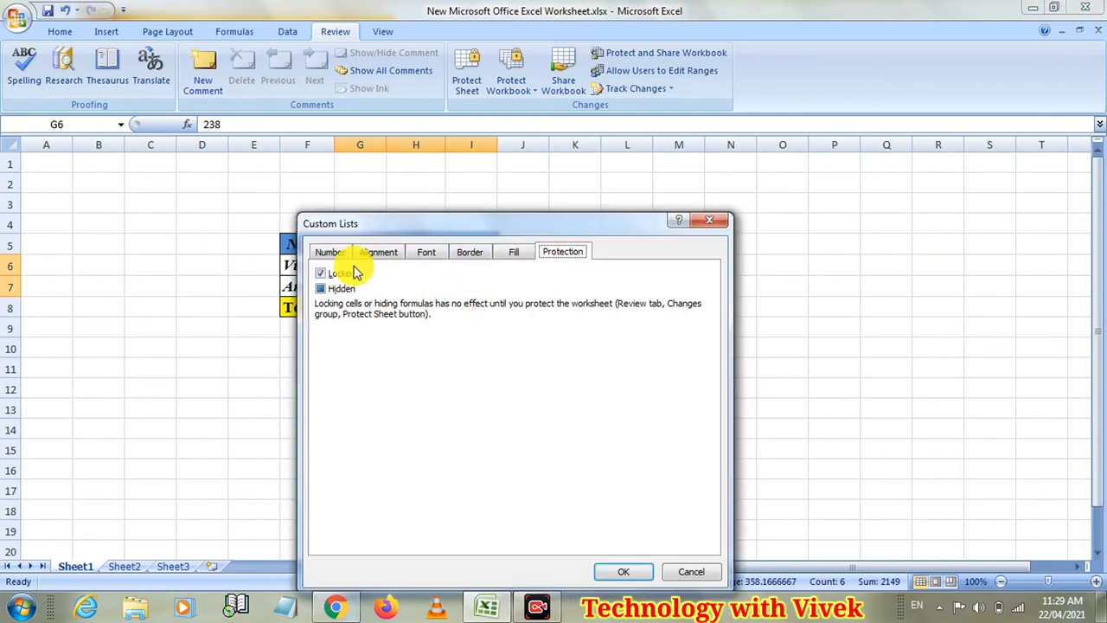
left_click(323, 273)
left_click(321, 288)
left_click(616, 571)
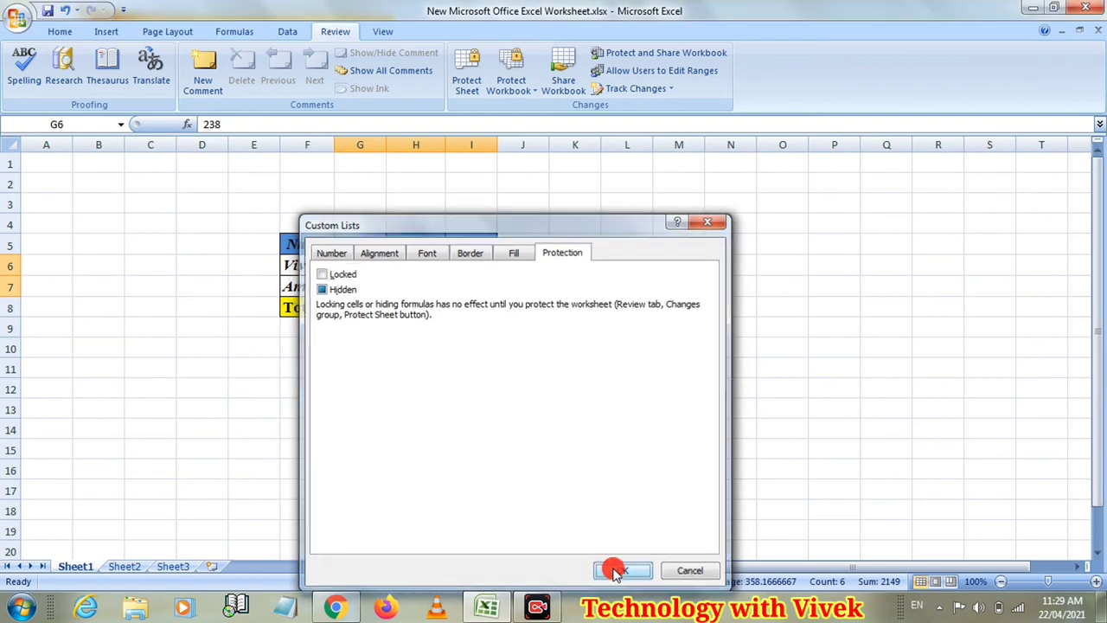
Protect Sheet1 again and test that the Feb header cell is read-only.
left_click(434, 396)
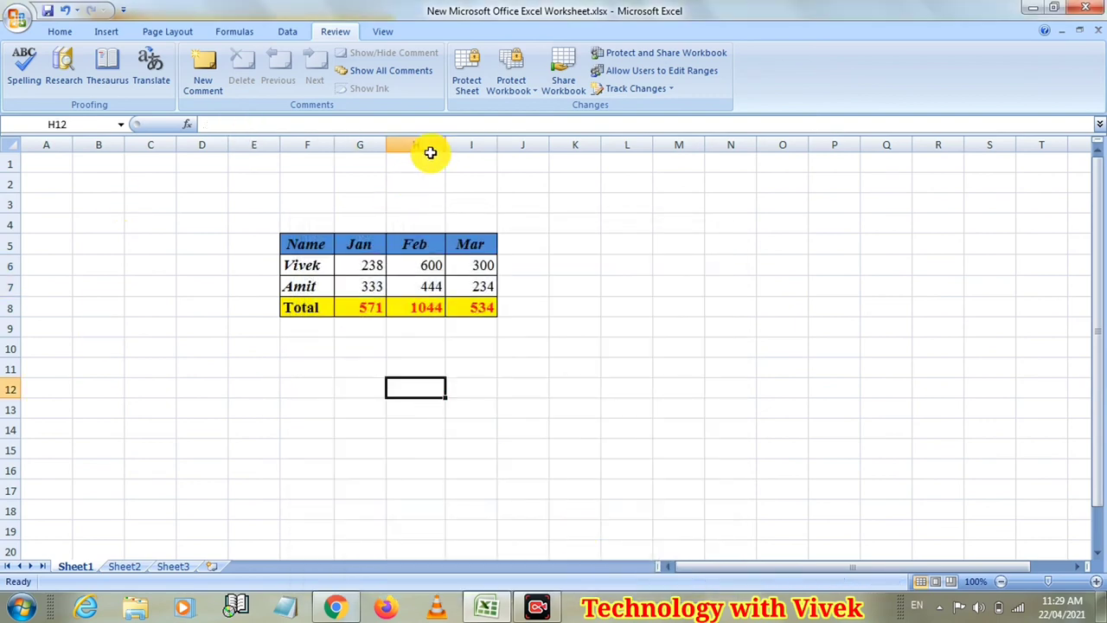
left_click(462, 87)
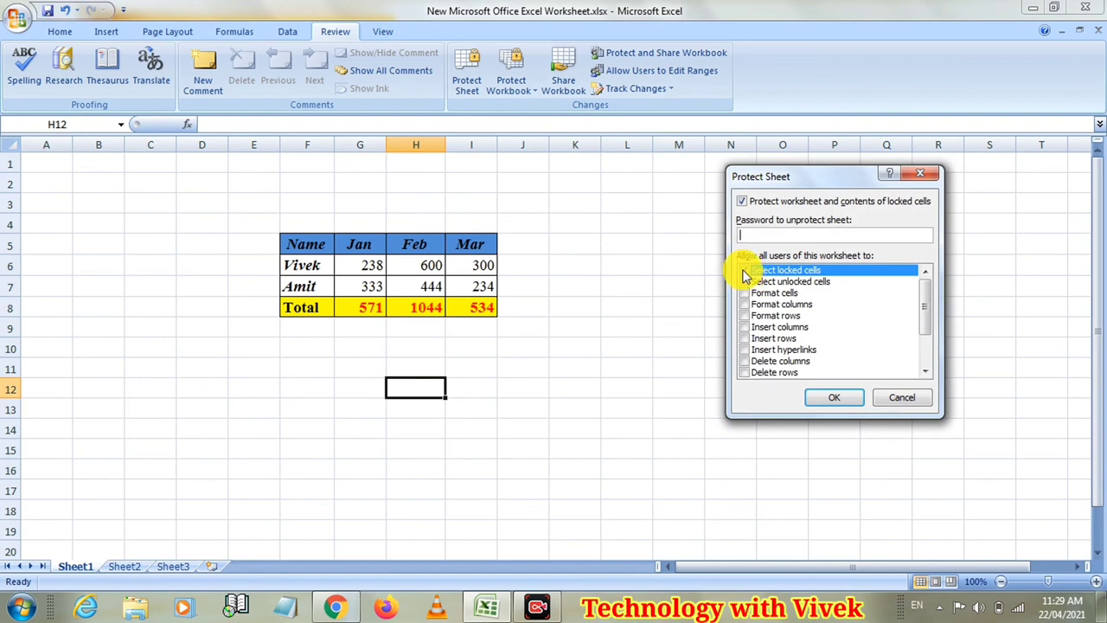
left_click(816, 397)
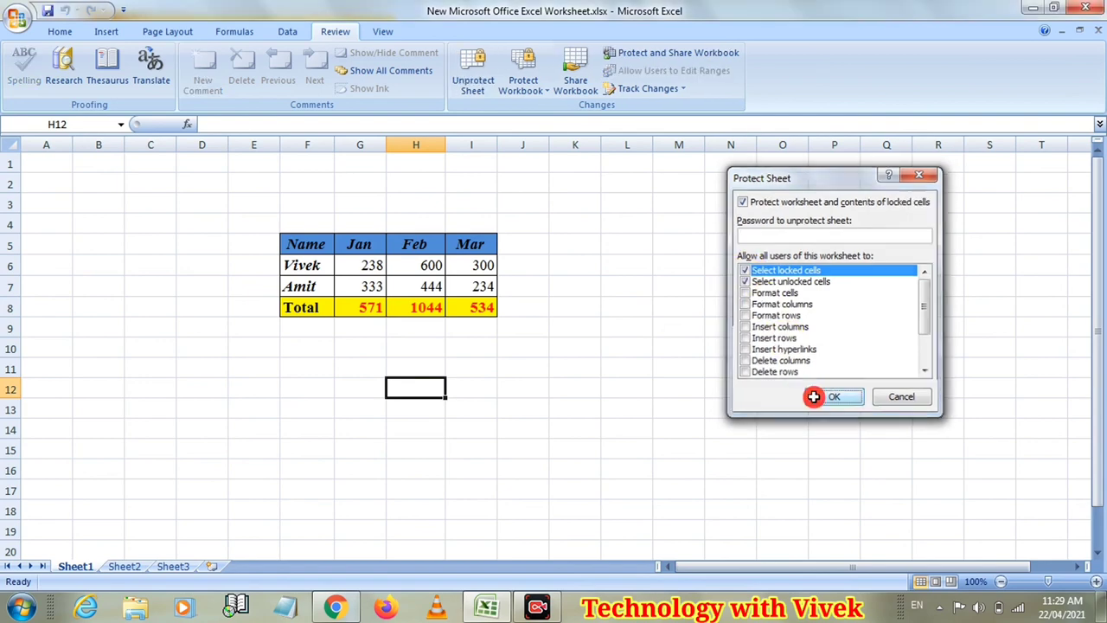
double_click(413, 244)
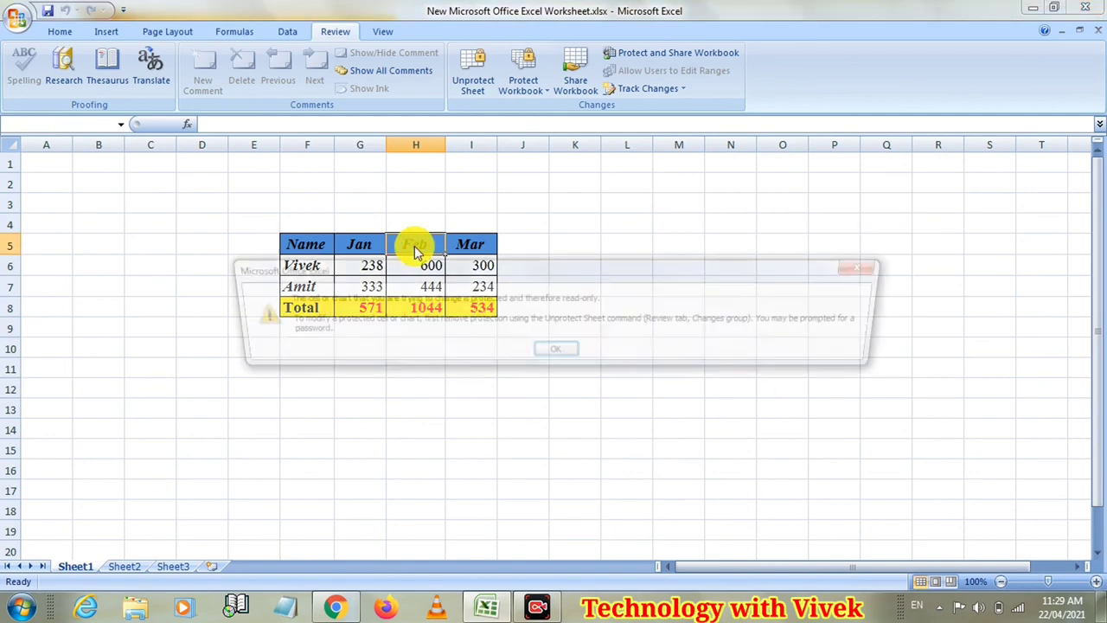
Set Vivek's February value in H6 to 6 (Feb total 450), then minimize the workbook.
left_click(552, 351)
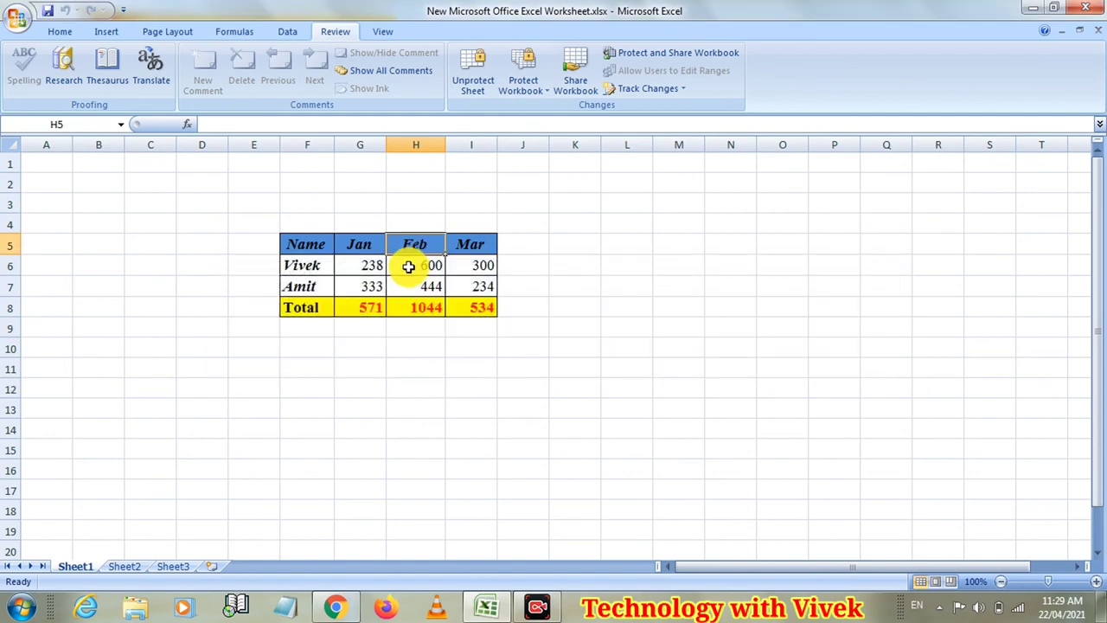
left_click(409, 268)
type("6")
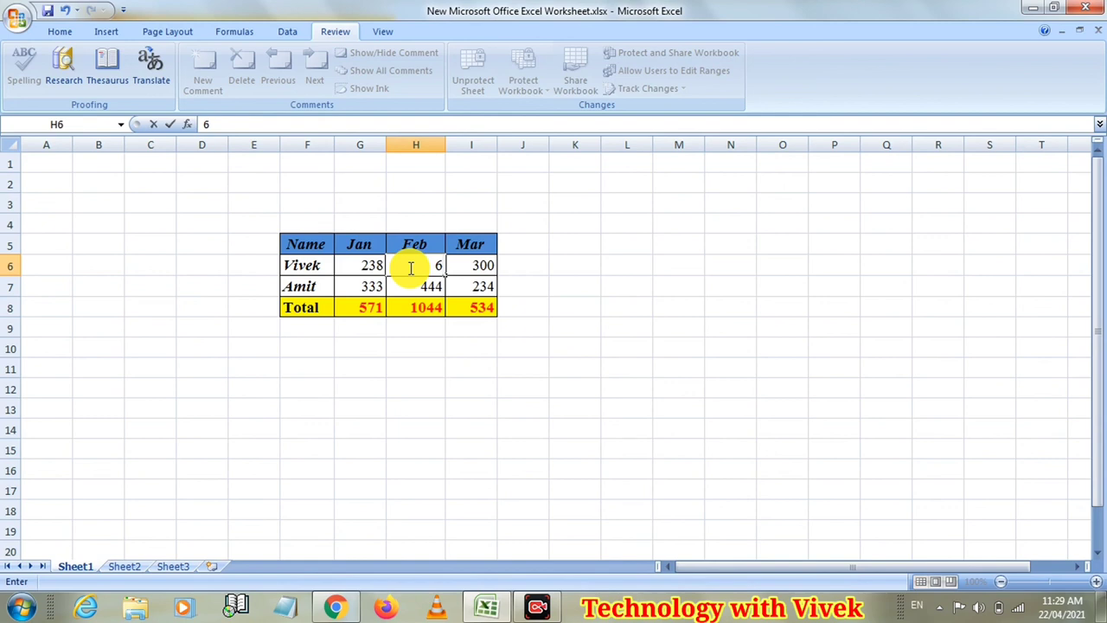
left_click(424, 325)
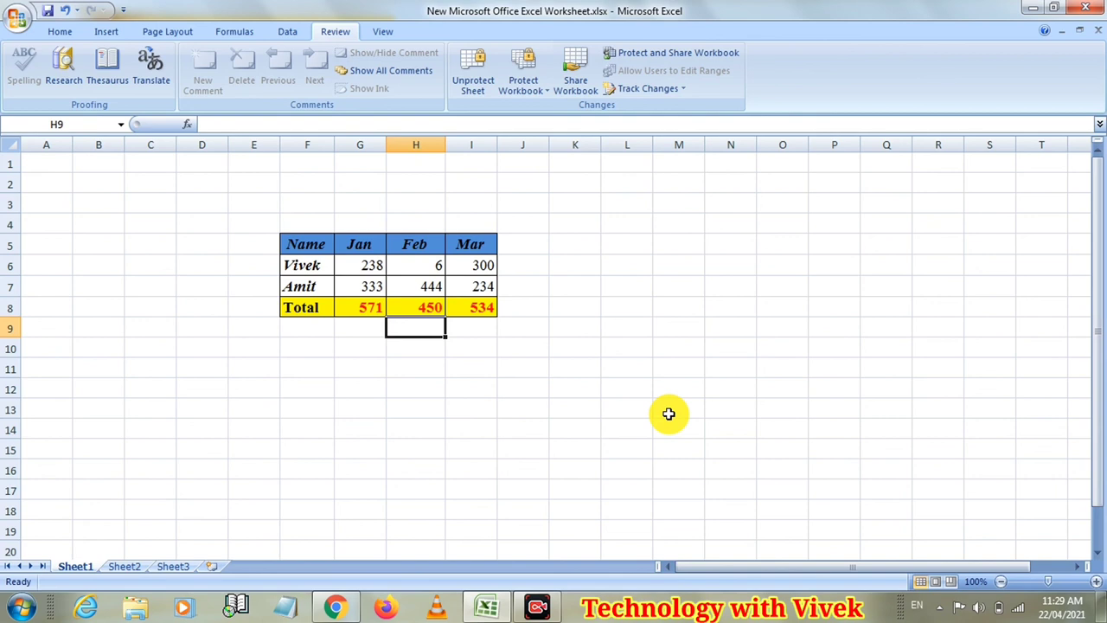
left_click(1033, 8)
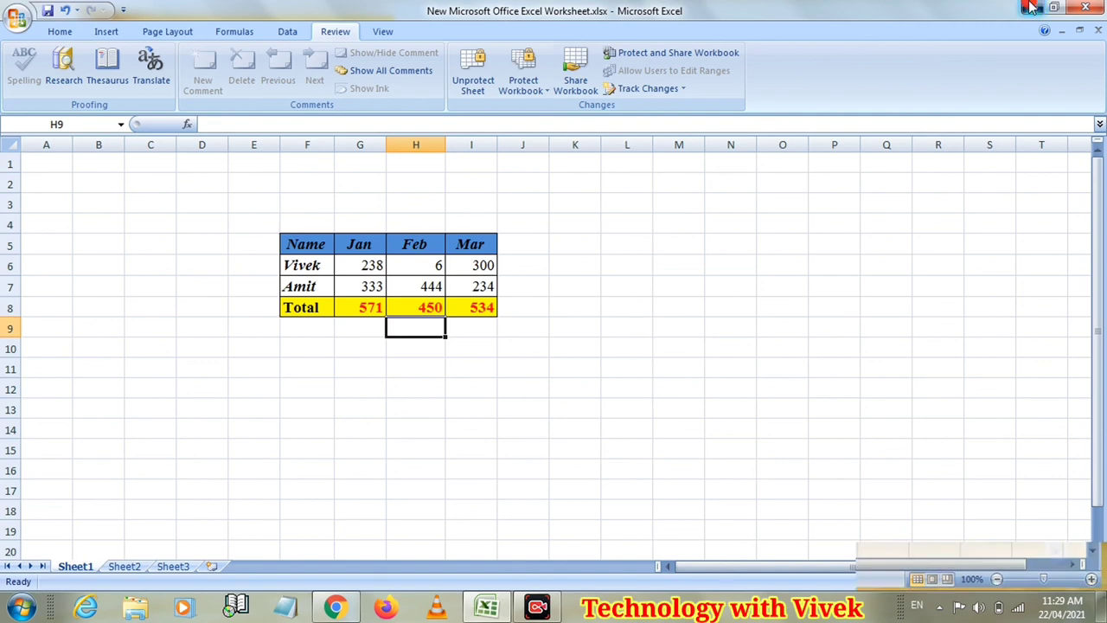